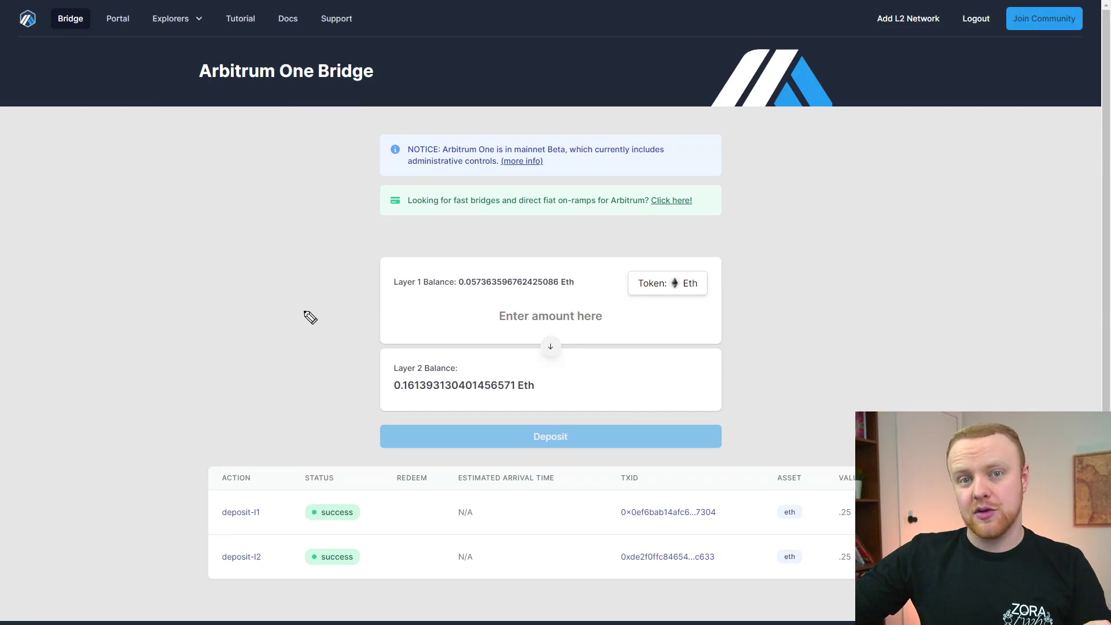
left_click_drag(193, 94, 275, 97)
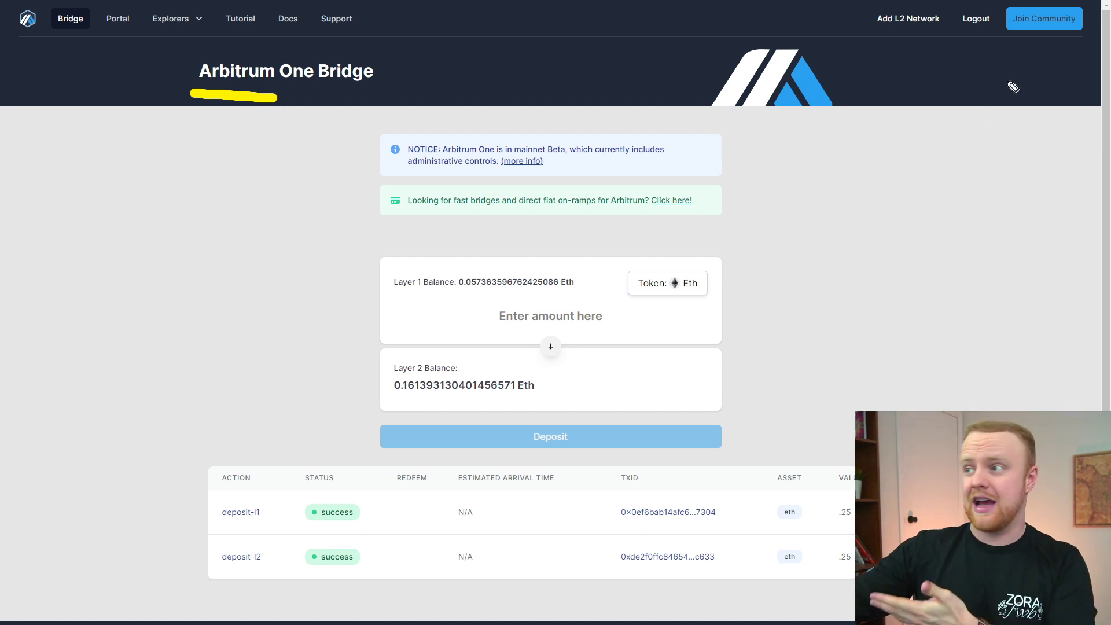
mouse_move(956, 86)
left_mouse_down()
mouse_move(988, 35)
mouse_move(973, 50)
mouse_move(1007, 52)
left_mouse_up()
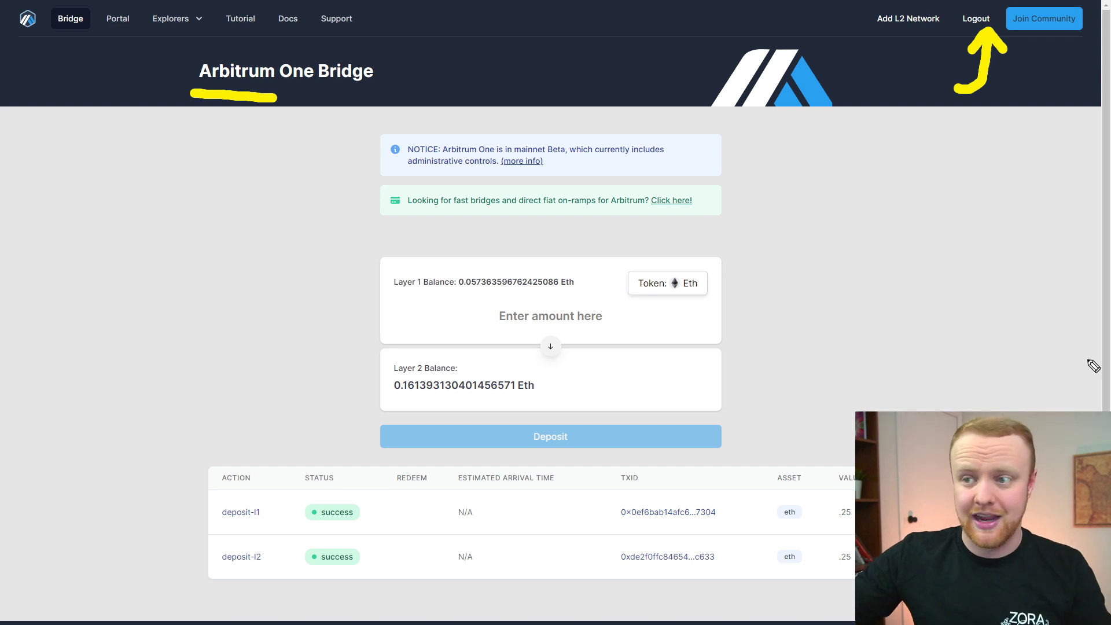
mouse_move(470, 216)
left_mouse_down()
mouse_move(495, 218)
mouse_move(501, 250)
left_mouse_up()
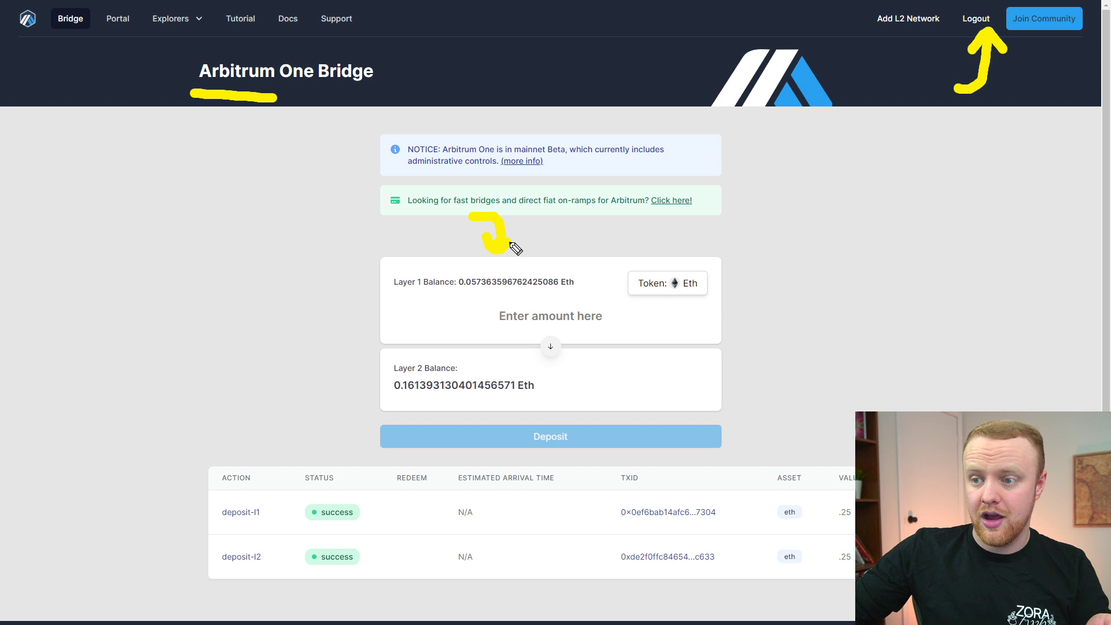
mouse_move(354, 335)
left_mouse_down()
mouse_move(355, 384)
mouse_move(367, 384)
mouse_move(370, 356)
left_mouse_up()
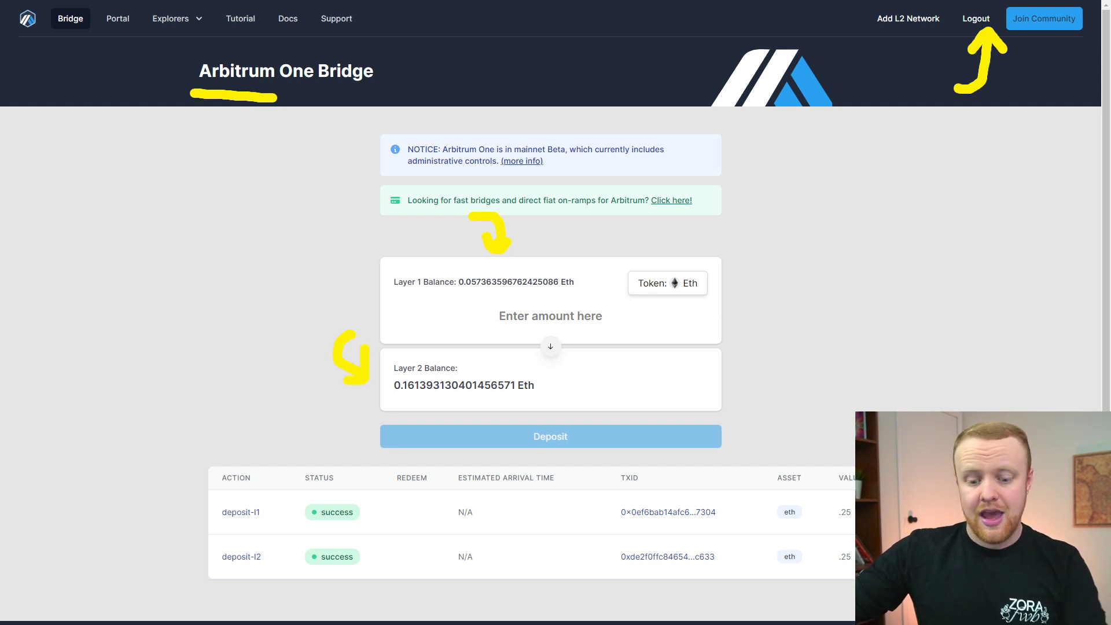
key("Escape")
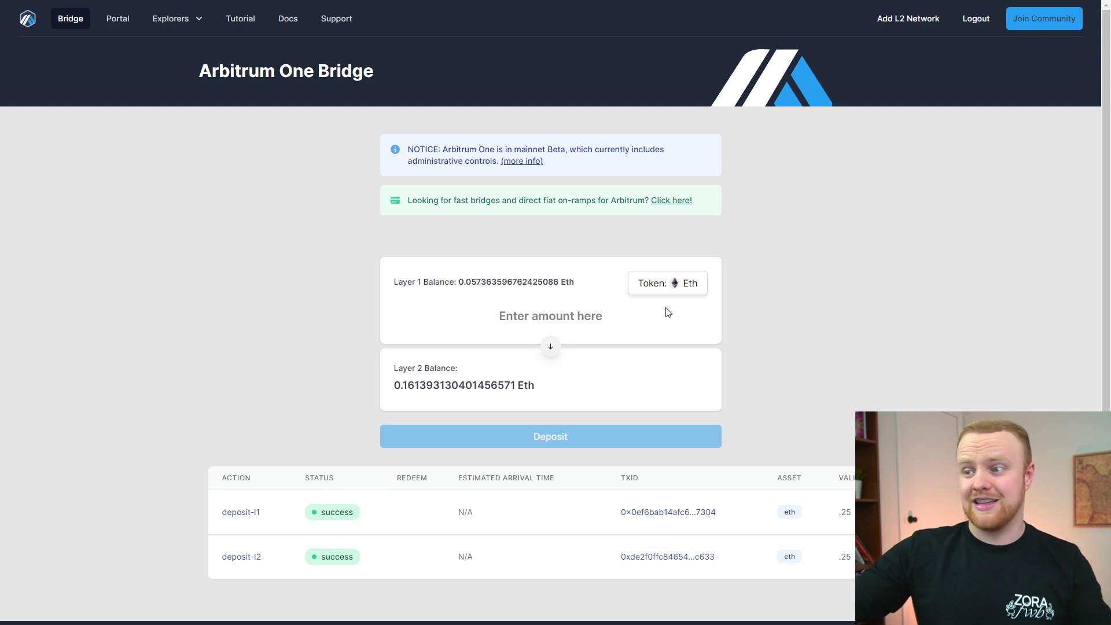
- Enter a 0.05 ETH deposit from Layer 1 and confirm it in the deposit dialog
left_click(559, 317)
type("0.05")
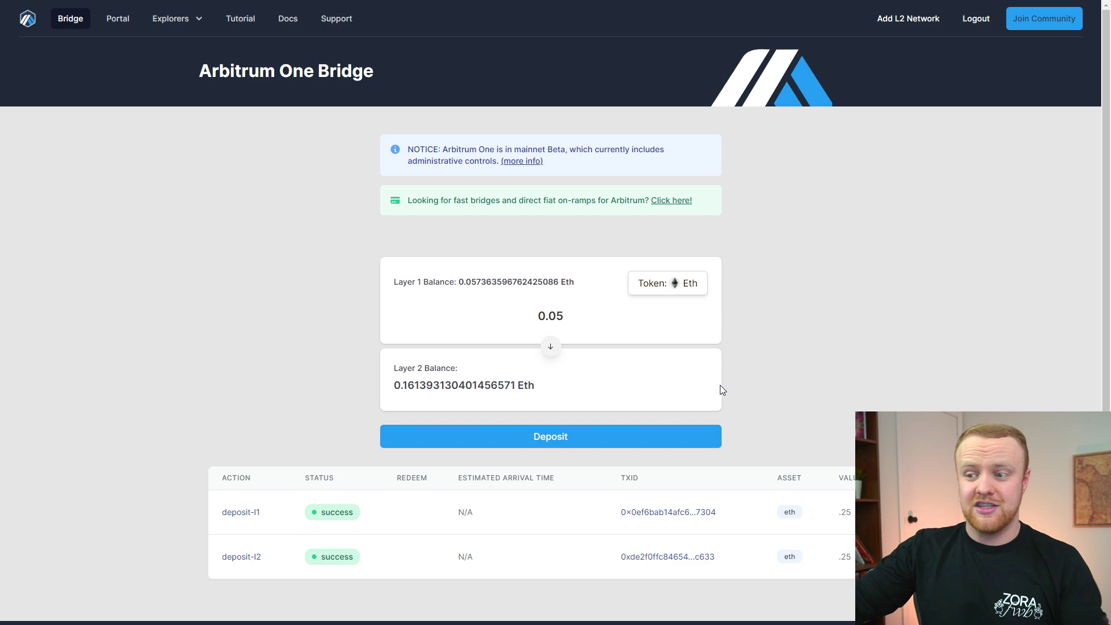
left_click(640, 436)
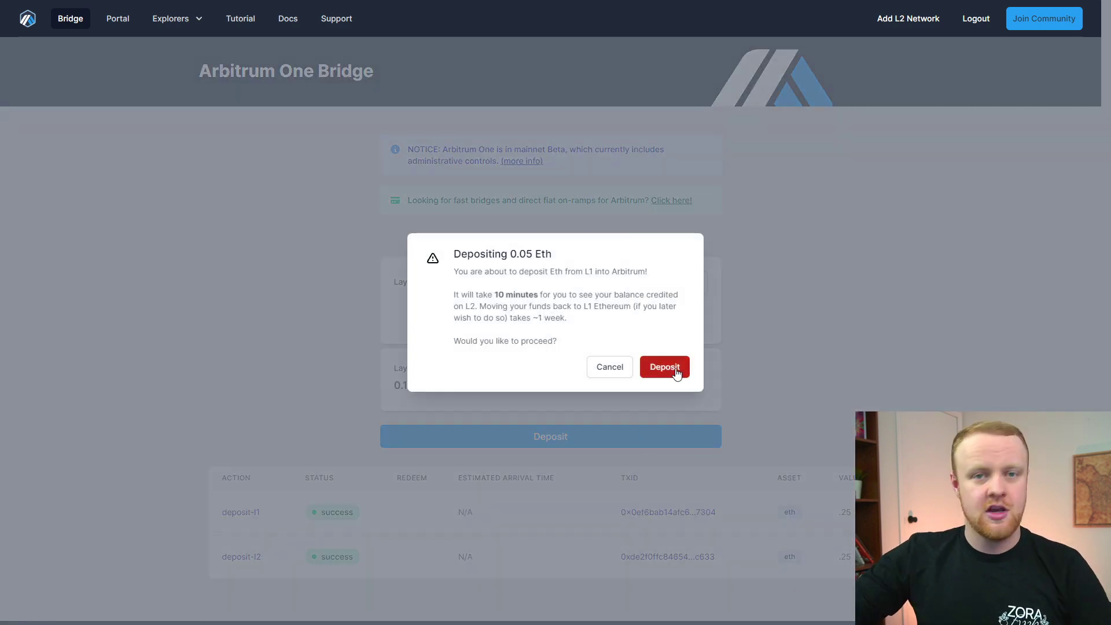
left_click(677, 373)
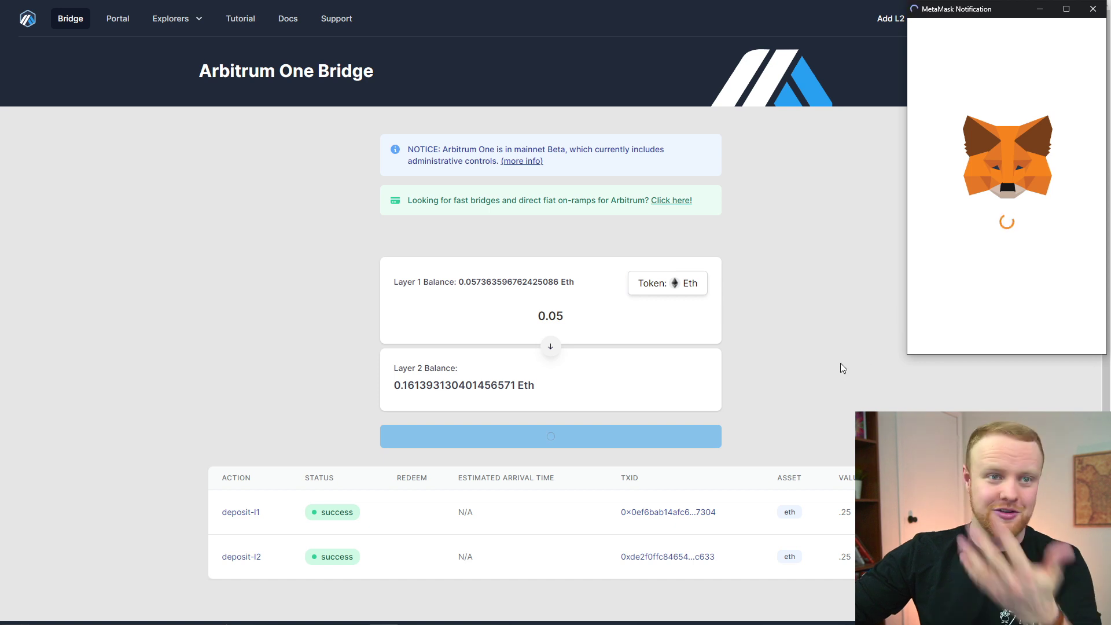
- Review MetaMask's 0.011229 ETH gas fee and 0.06122908 ETH total, then return to the bridge page
scroll(1020, 266, "down", 3)
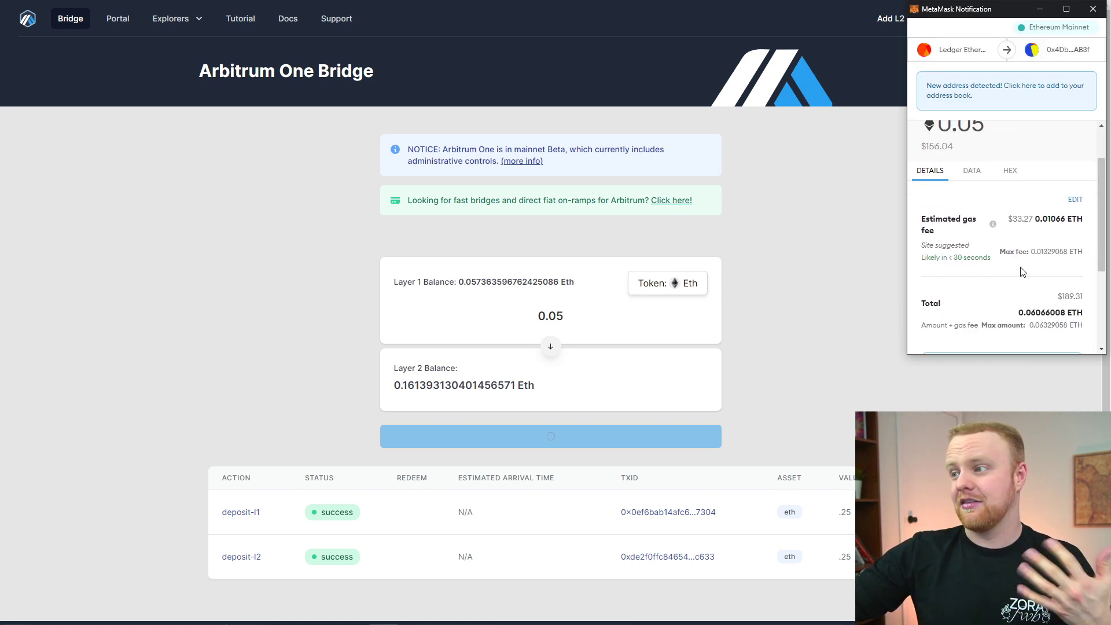
scroll(1022, 270, "down", 1)
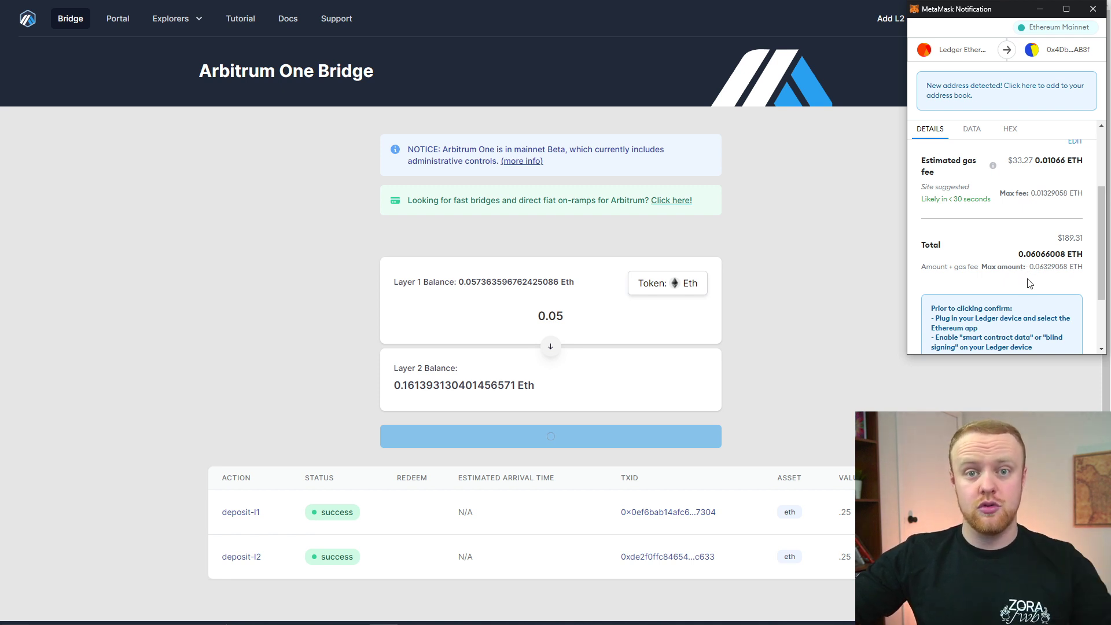
scroll(1030, 286, "up", 3)
scroll(1049, 300, "down", 1)
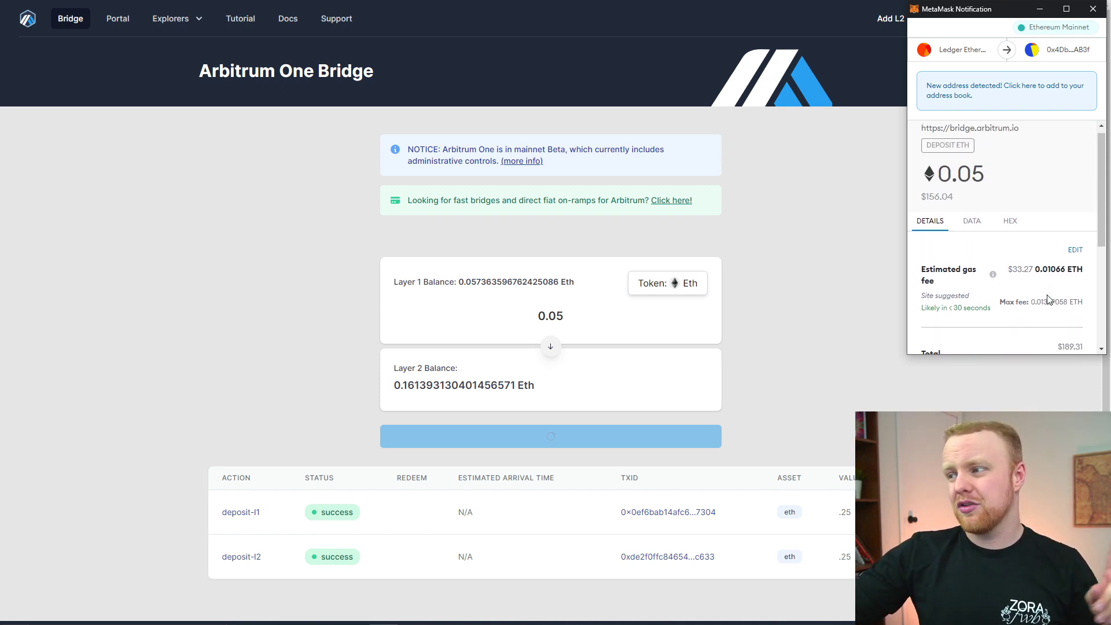
scroll(1049, 300, "up", 2)
scroll(1050, 301, "down", 2)
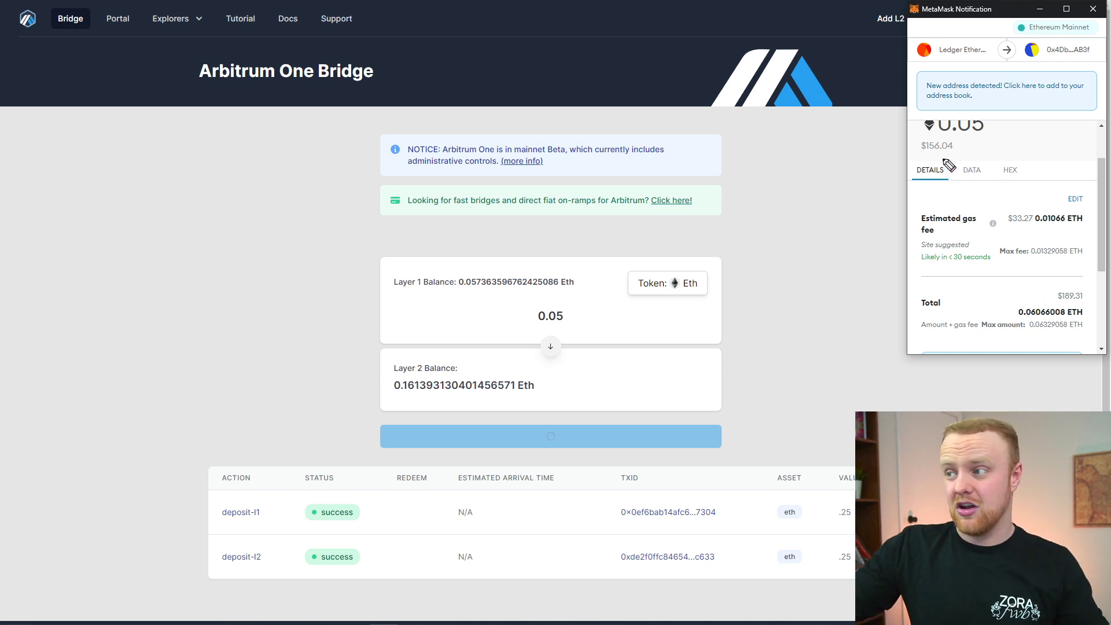
mouse_move(972, 256)
left_mouse_down()
mouse_move(1018, 229)
mouse_move(1027, 250)
left_mouse_up()
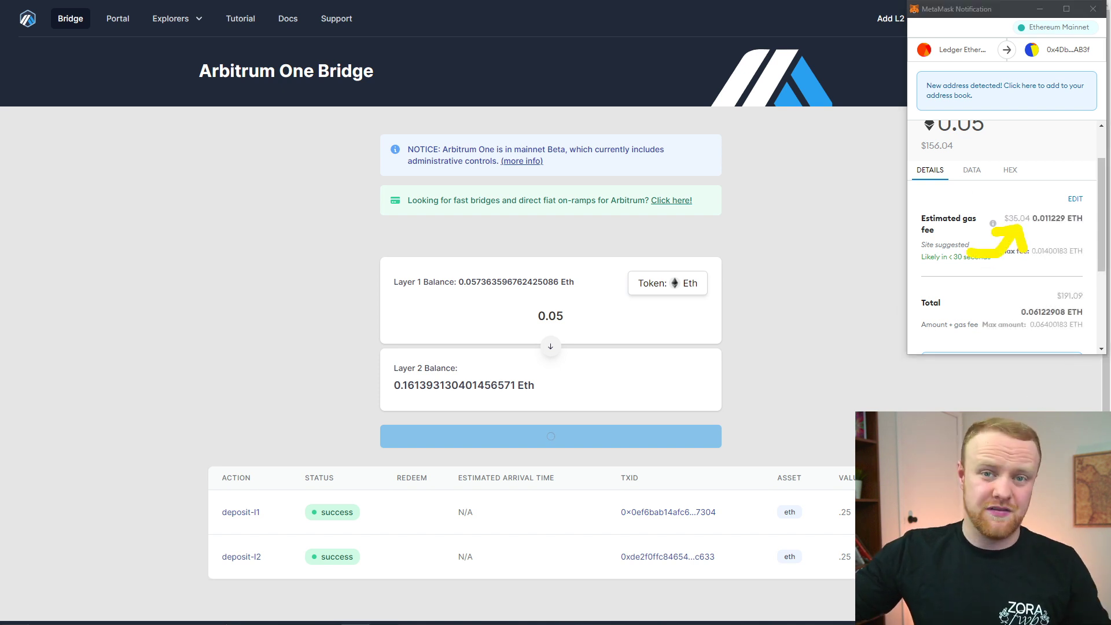
key("Escape")
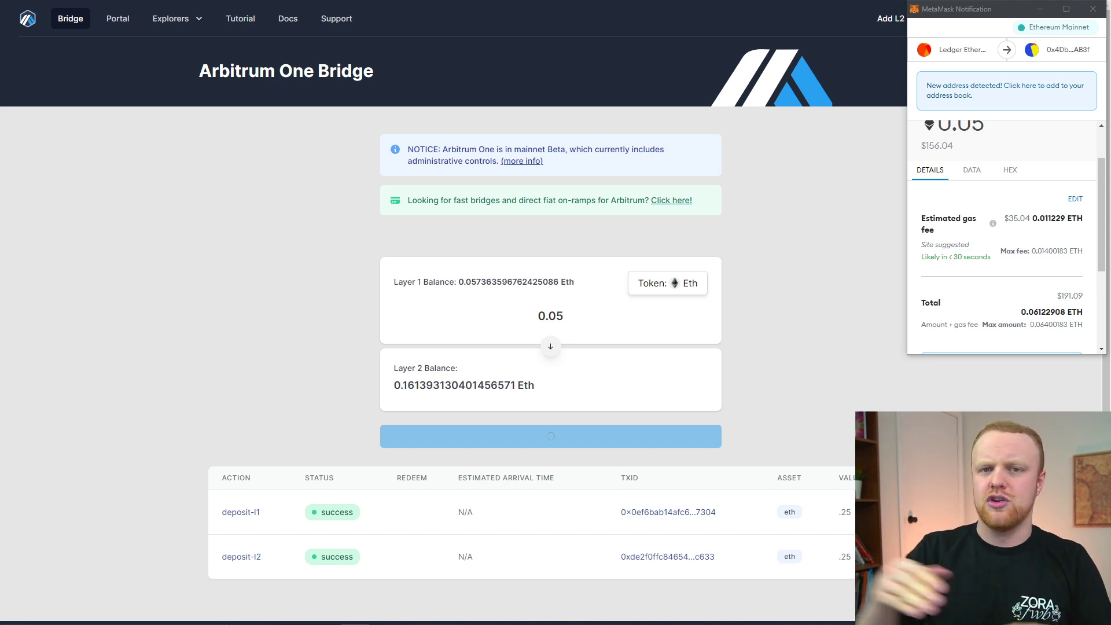
left_click(862, 149)
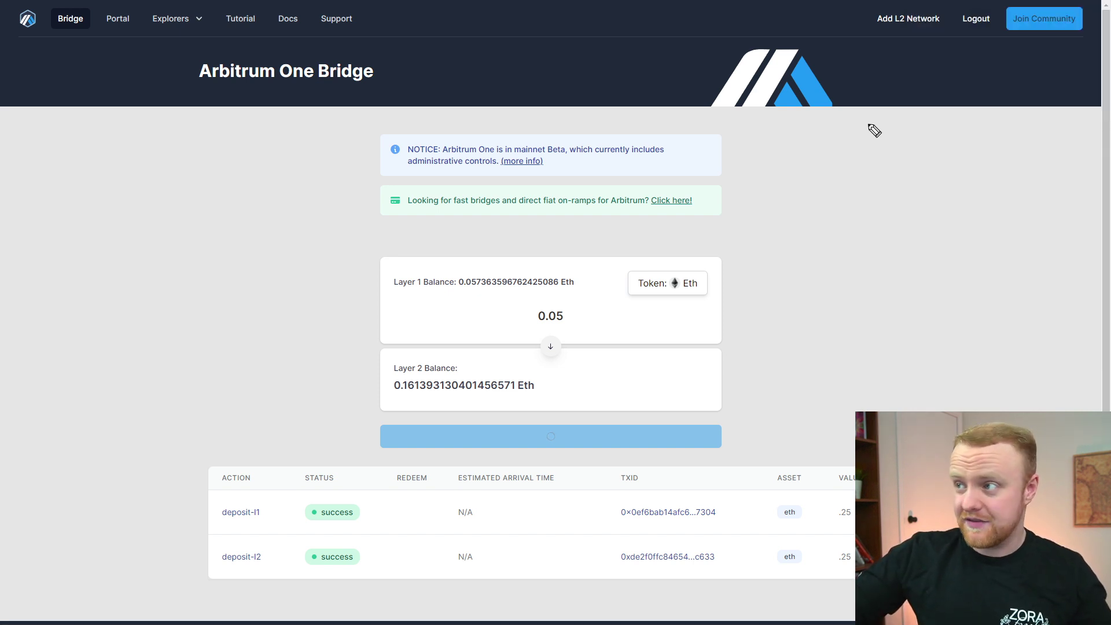
- Mark Add L2 Network with an arrow and exit full screen to reveal the browser tabs
mouse_move(868, 119)
left_mouse_down()
mouse_move(903, 112)
mouse_move(911, 44)
mouse_move(931, 75)
left_mouse_up()
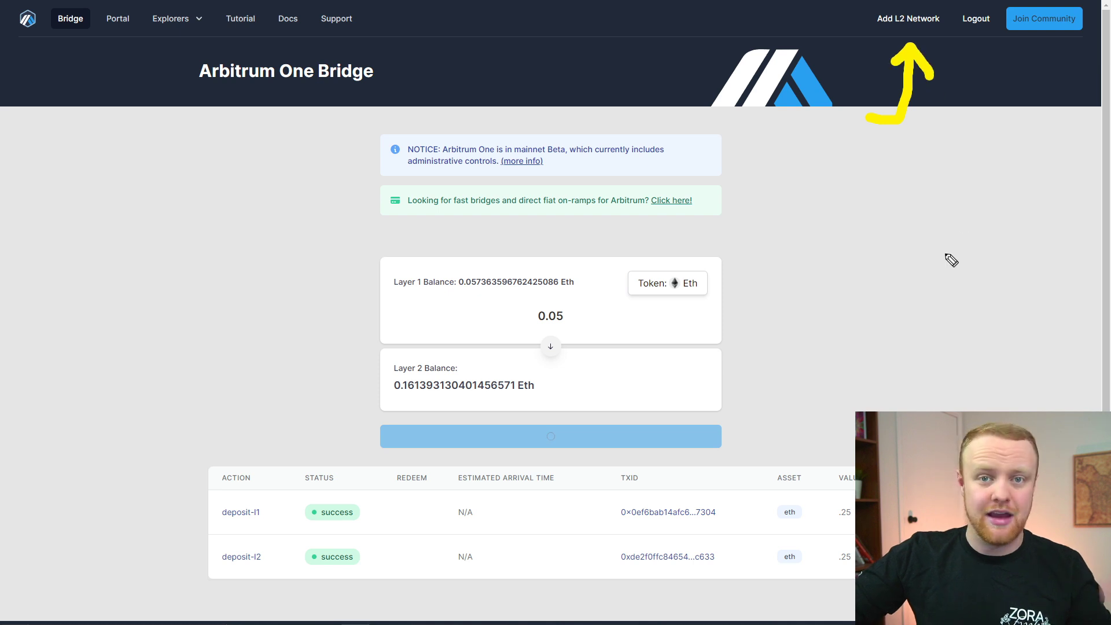
key("F11")
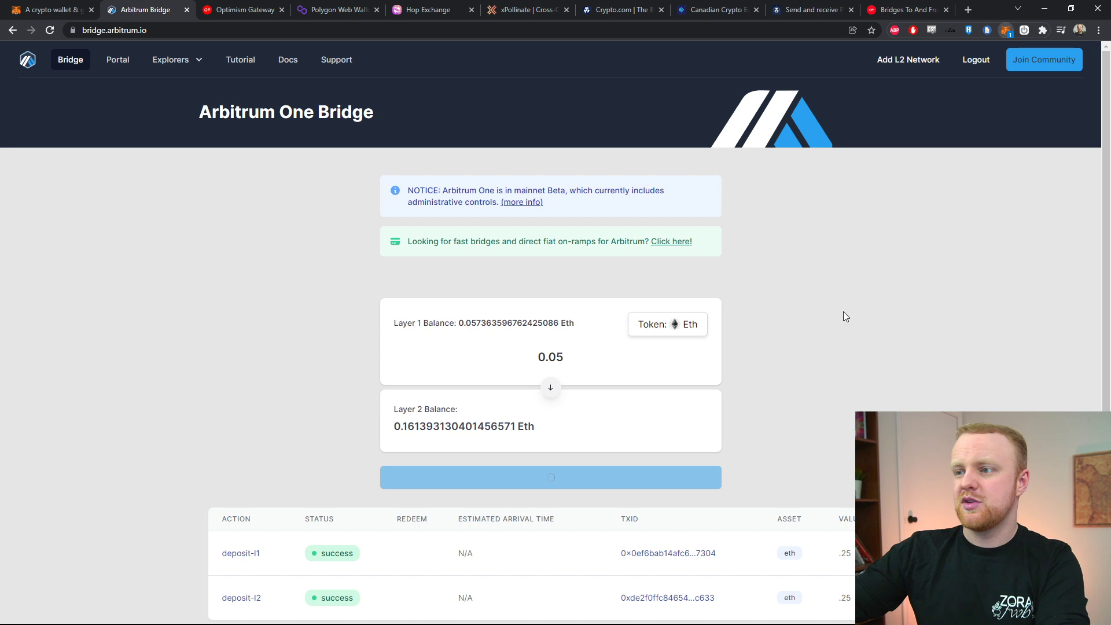
- Reject the pending 0.05 ETH deposit transaction in MetaMask
left_click(1006, 30)
scroll(945, 310, "down", 4)
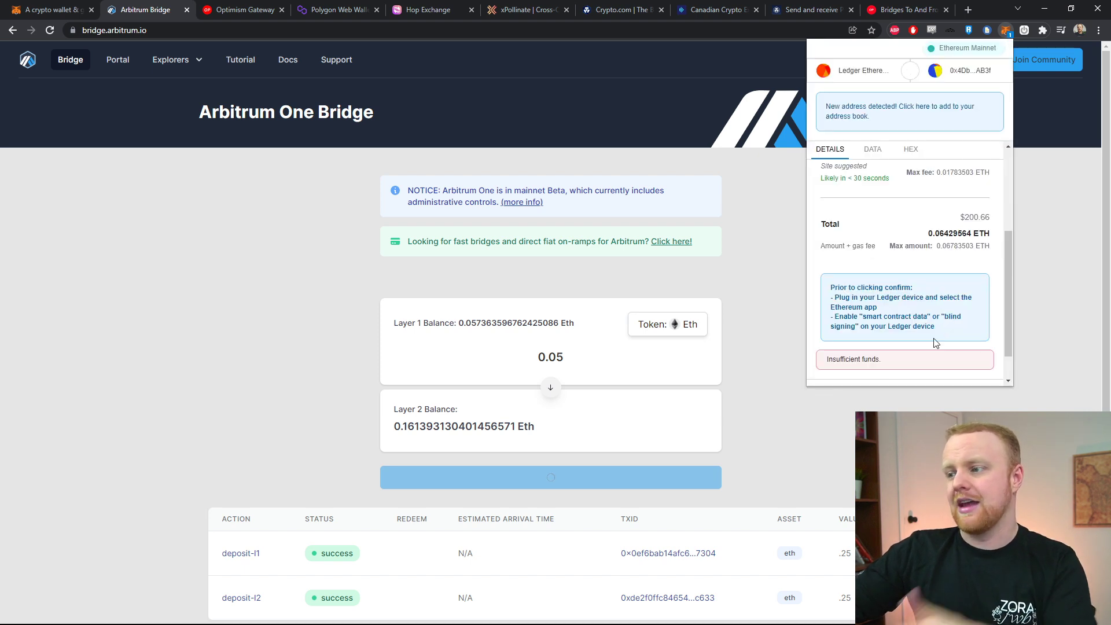
left_click(873, 370)
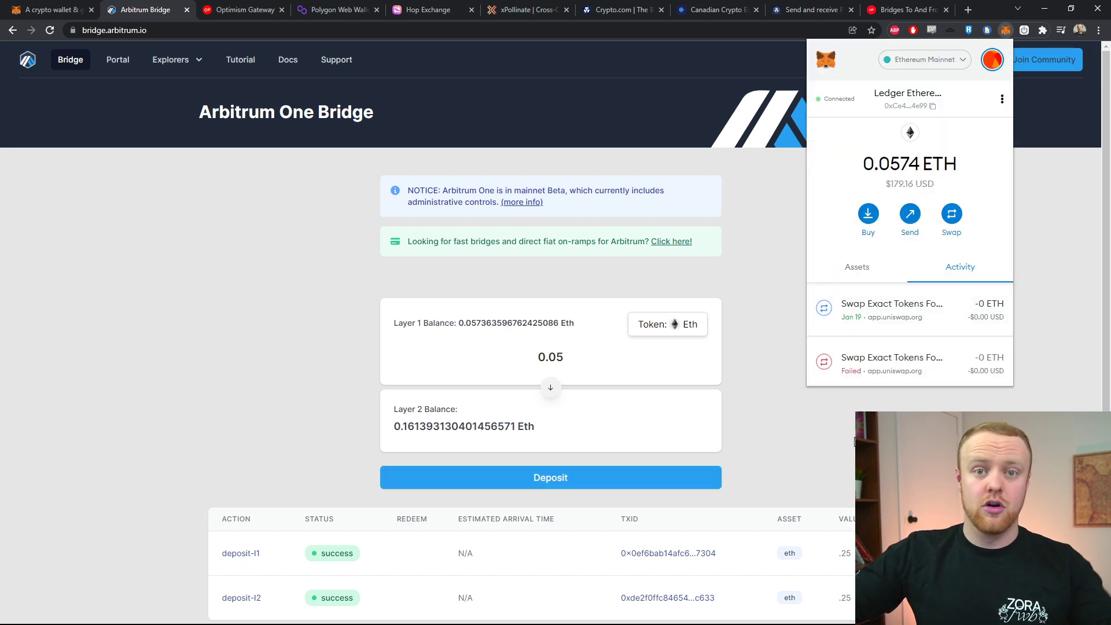
- Show MetaMask's networks (Ethereum Mainnet, Arb1, Optimism, Avalanche, Matic), then go to Optimism Gateway
left_click(963, 63)
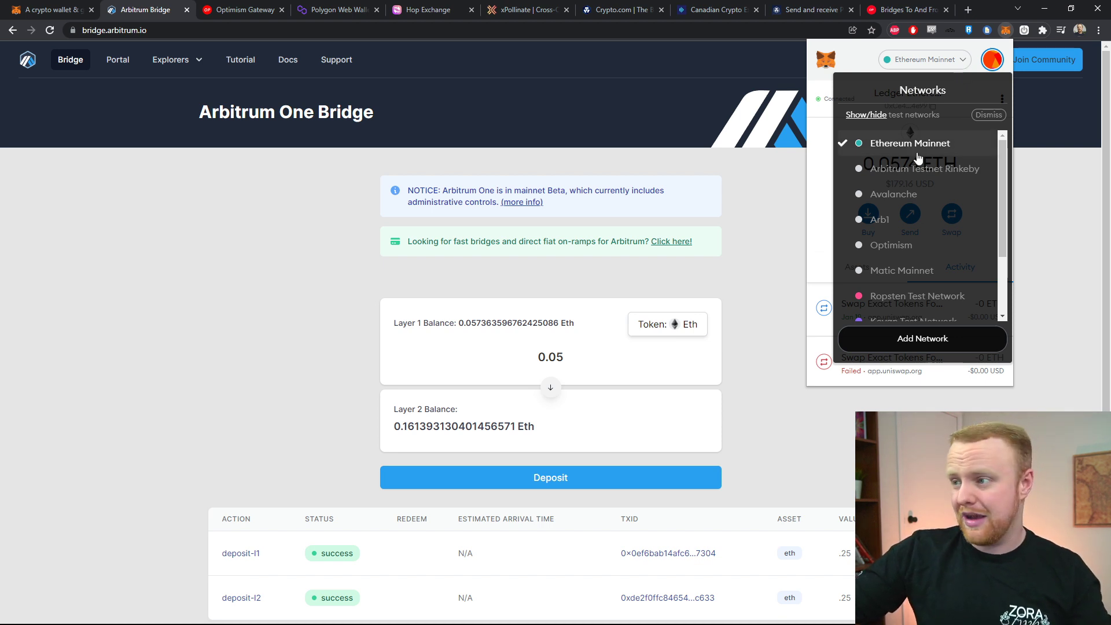
scroll(942, 219, "down", 3)
scroll(943, 280, "up", 3)
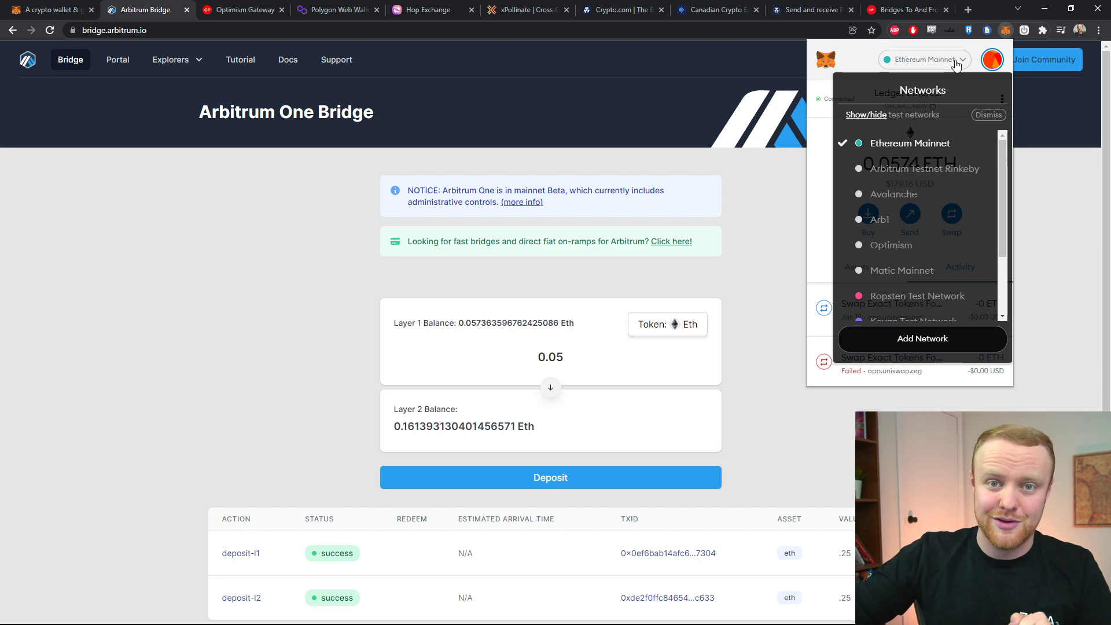
key("ctrl+Tab")
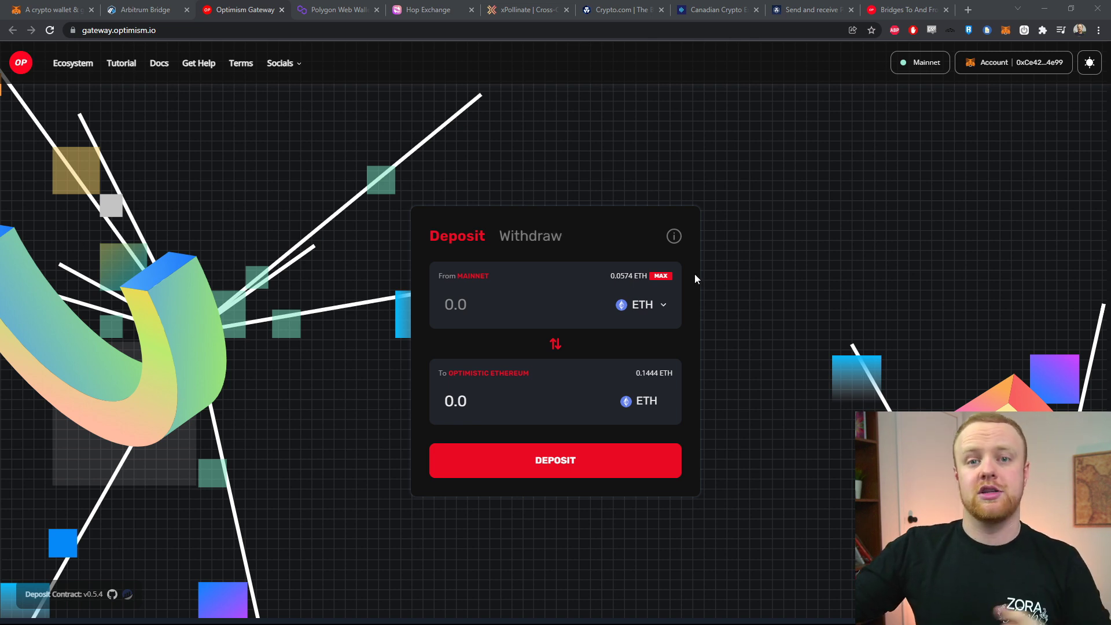
- Switch to the Polygon Web Wallet tab on the way to Hop's Send page
left_click(315, 11)
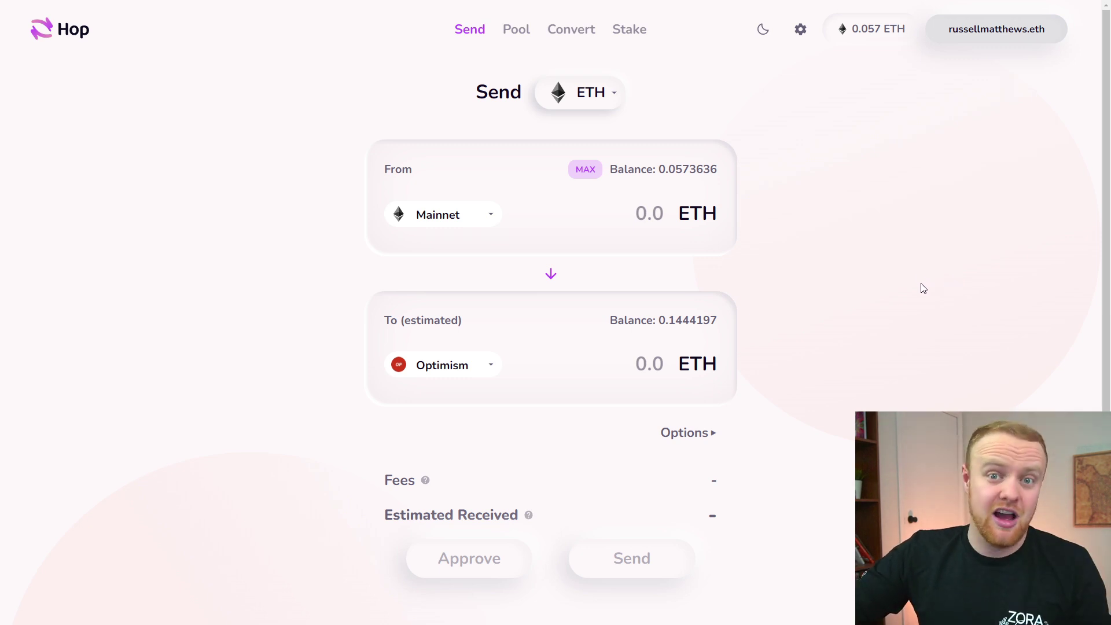
- Browse Hop's network lists, then set the transfer from Polygon to Arbitrum
left_click(487, 220)
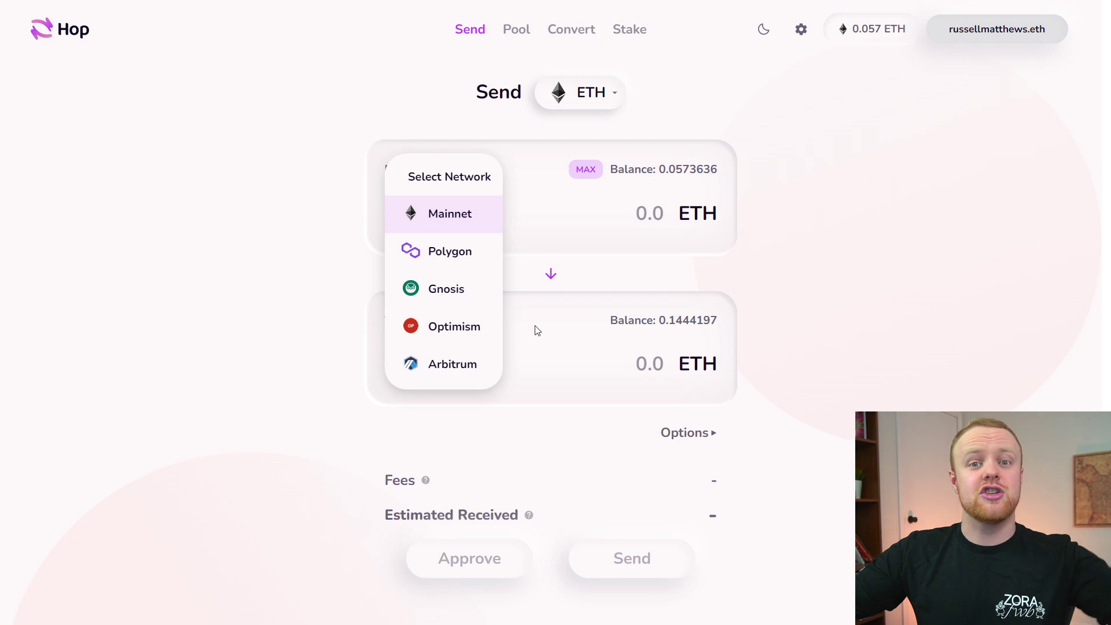
left_click(276, 383)
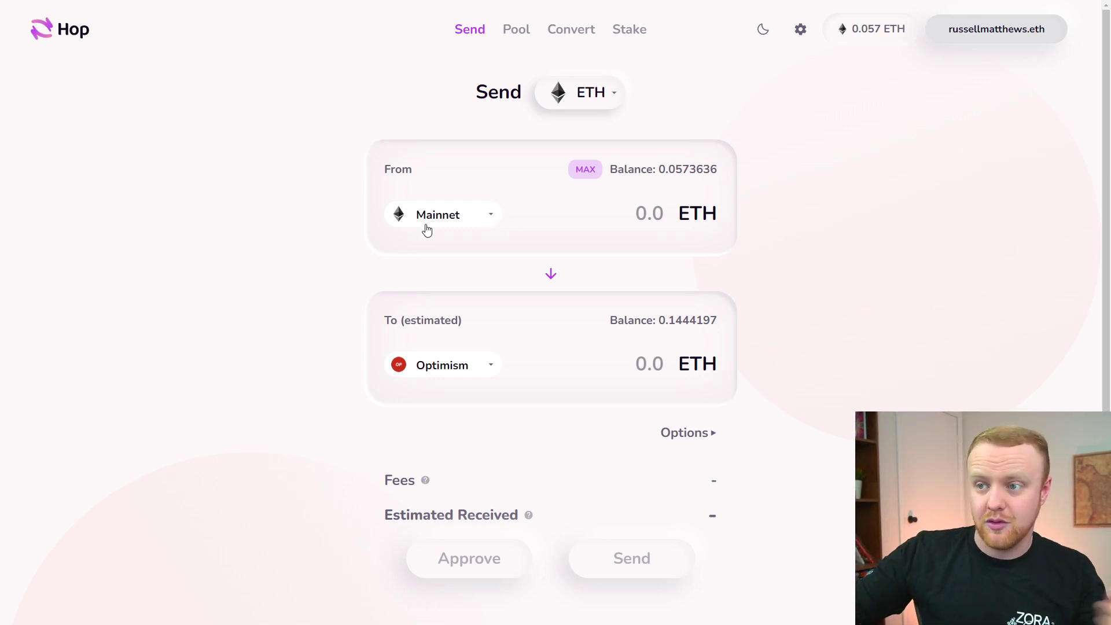
left_click(469, 378)
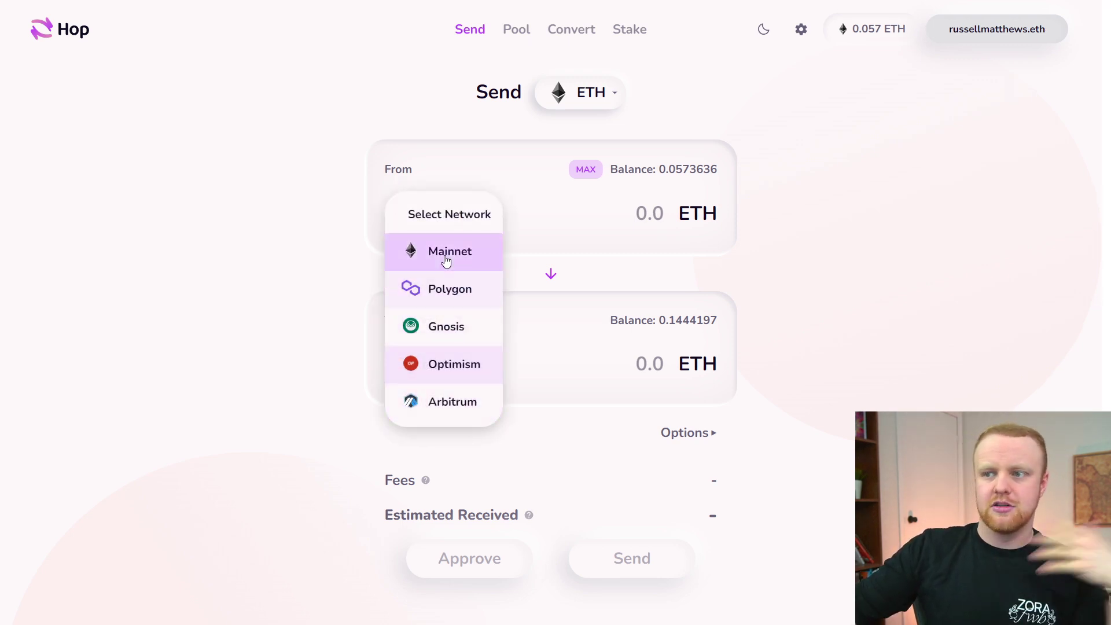
key("Escape")
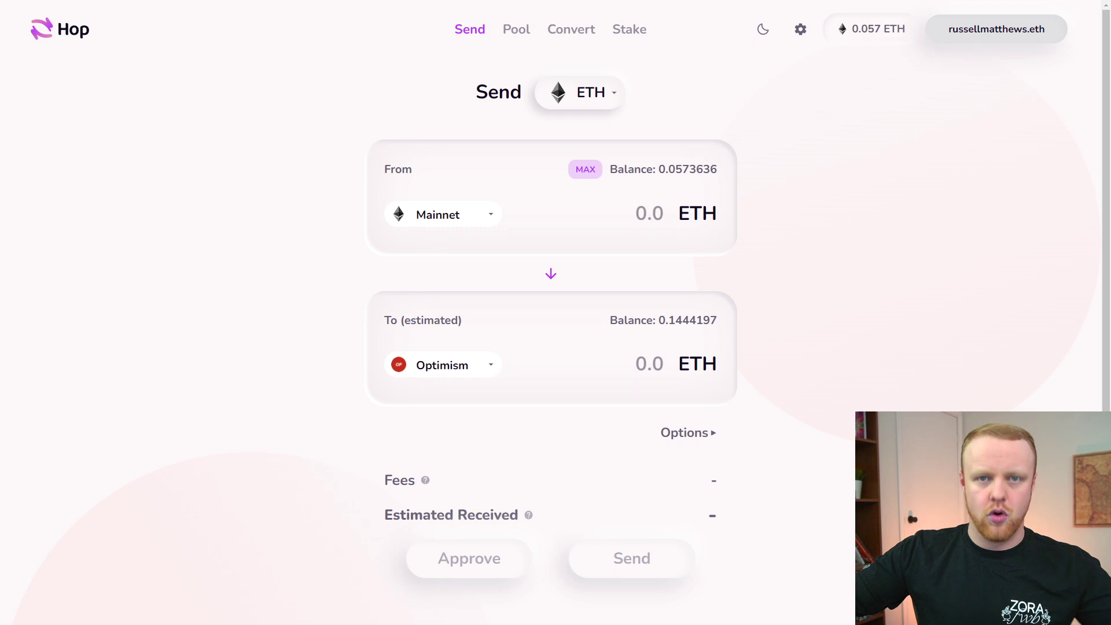
left_click(491, 219)
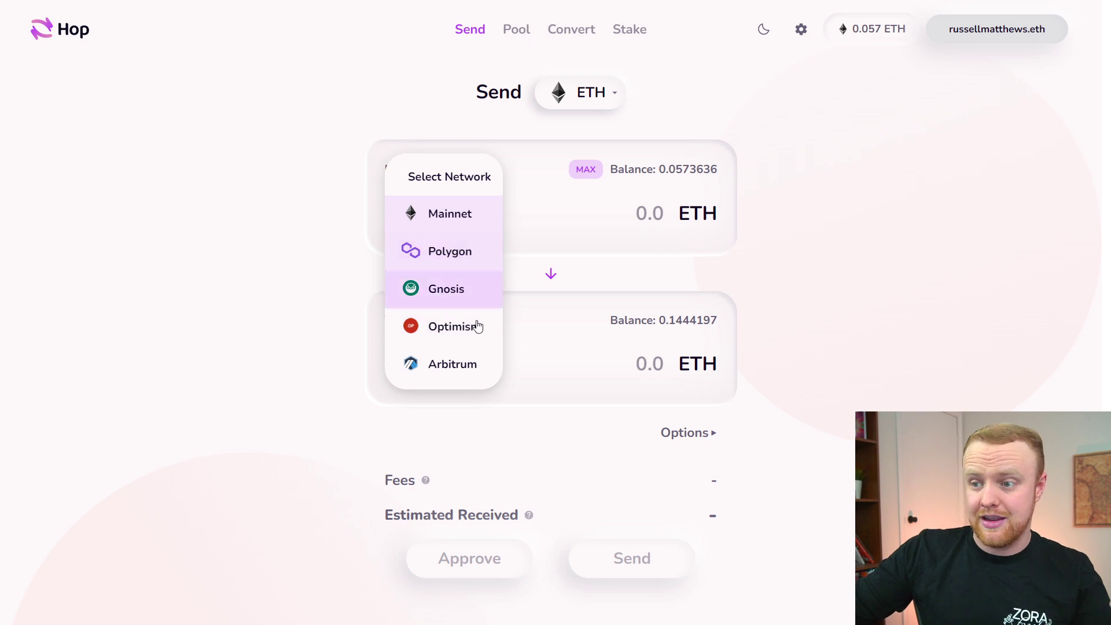
left_click(461, 369)
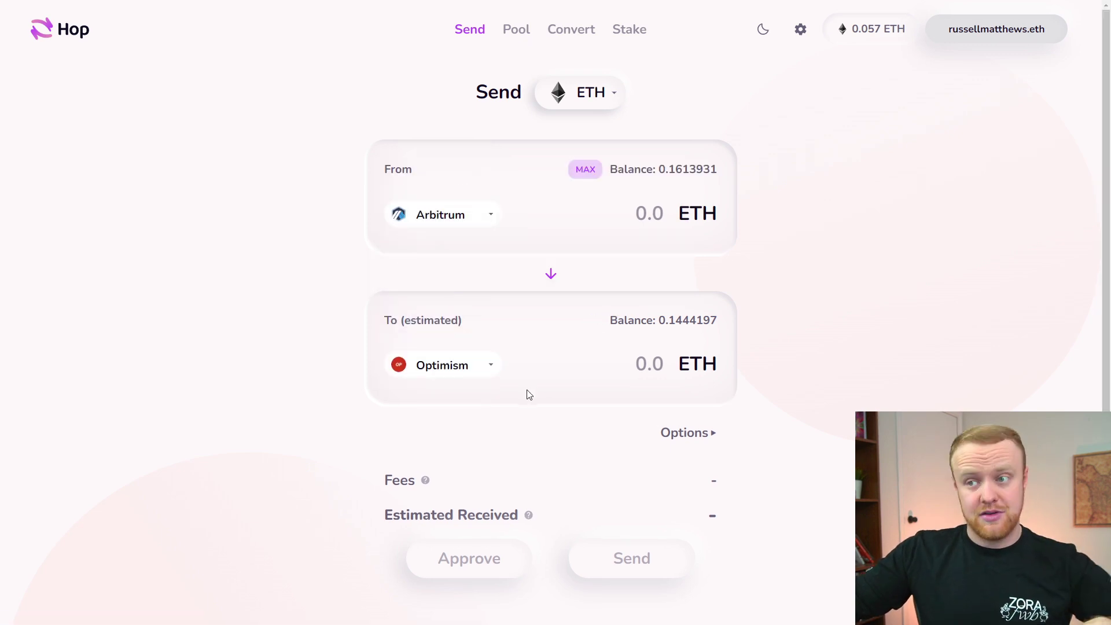
left_click(466, 222)
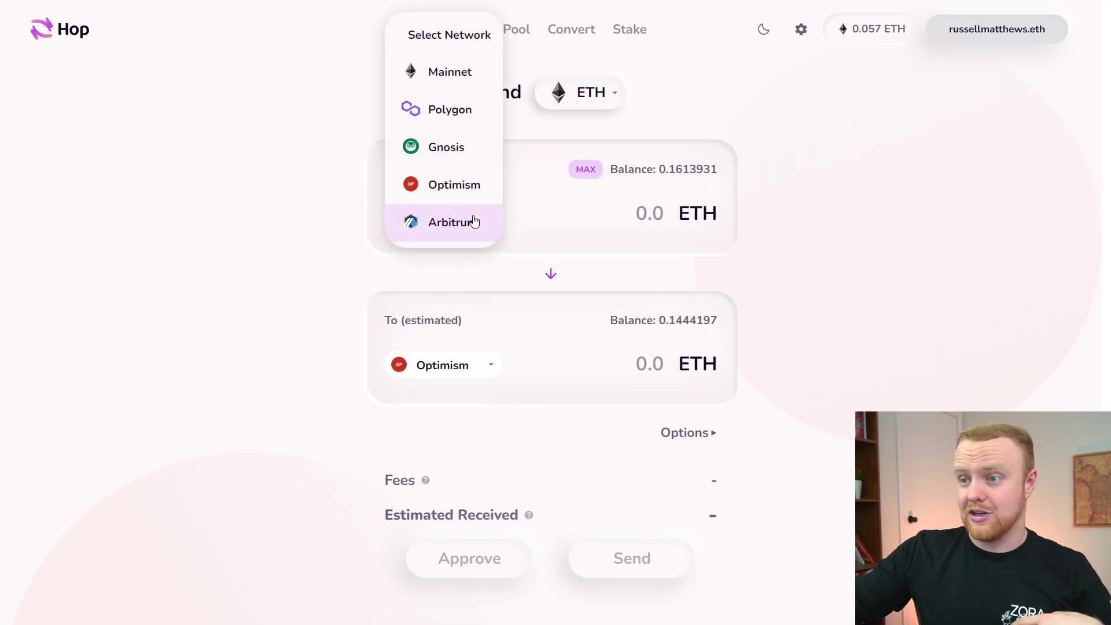
left_click(455, 111)
left_click(489, 368)
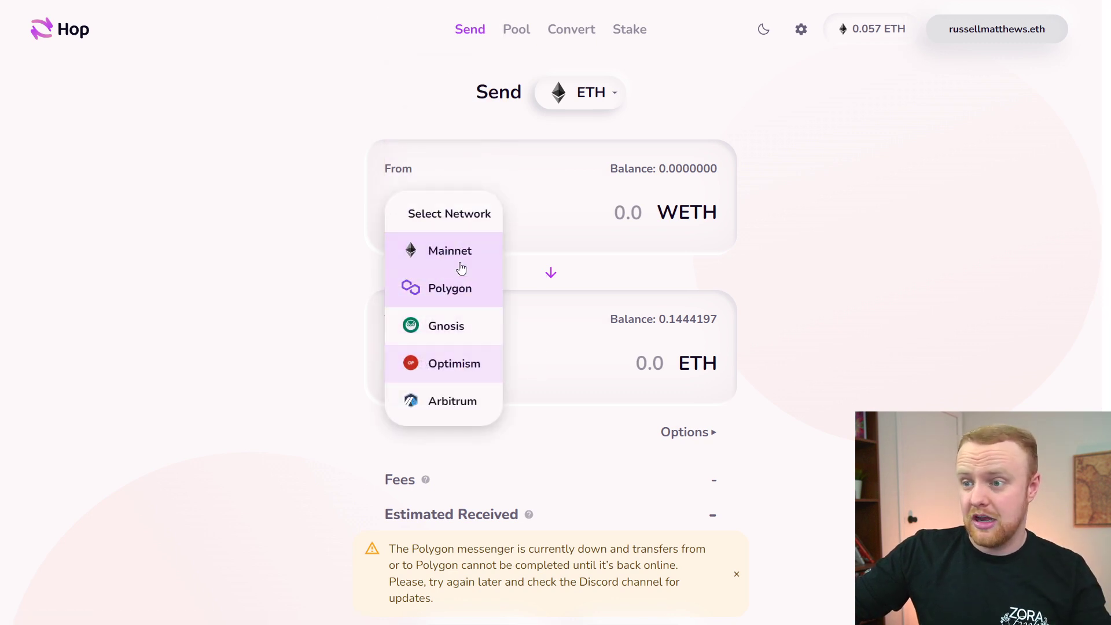
left_click(460, 402)
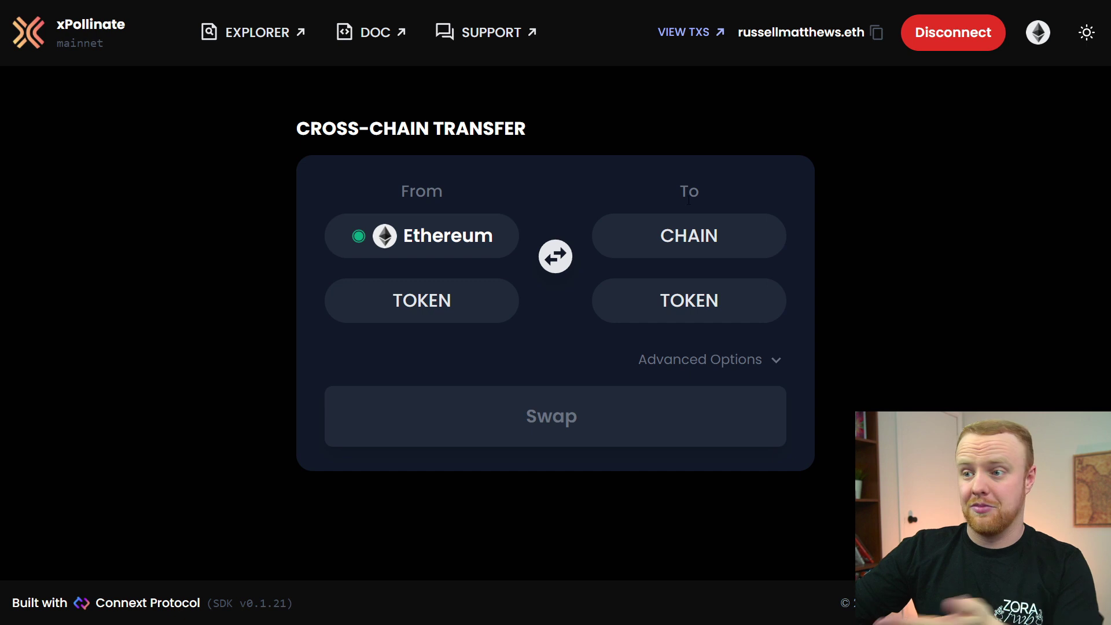
- Choose Arbitrum as xPollinate's source chain and Polygon as its destination chain
left_click(424, 256)
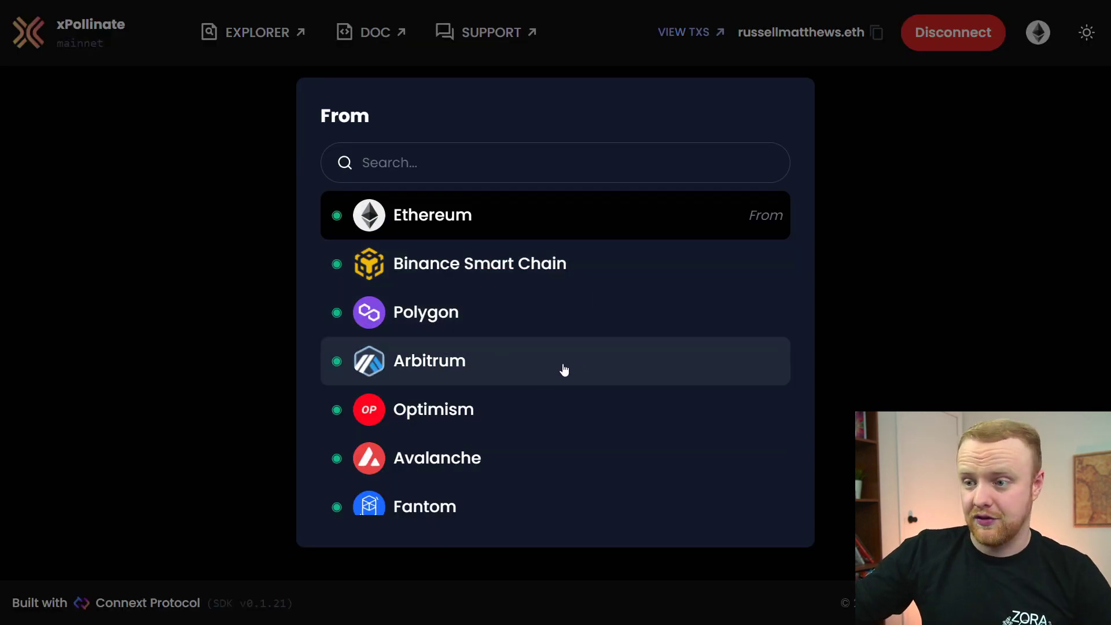
left_click(564, 369)
left_click(694, 246)
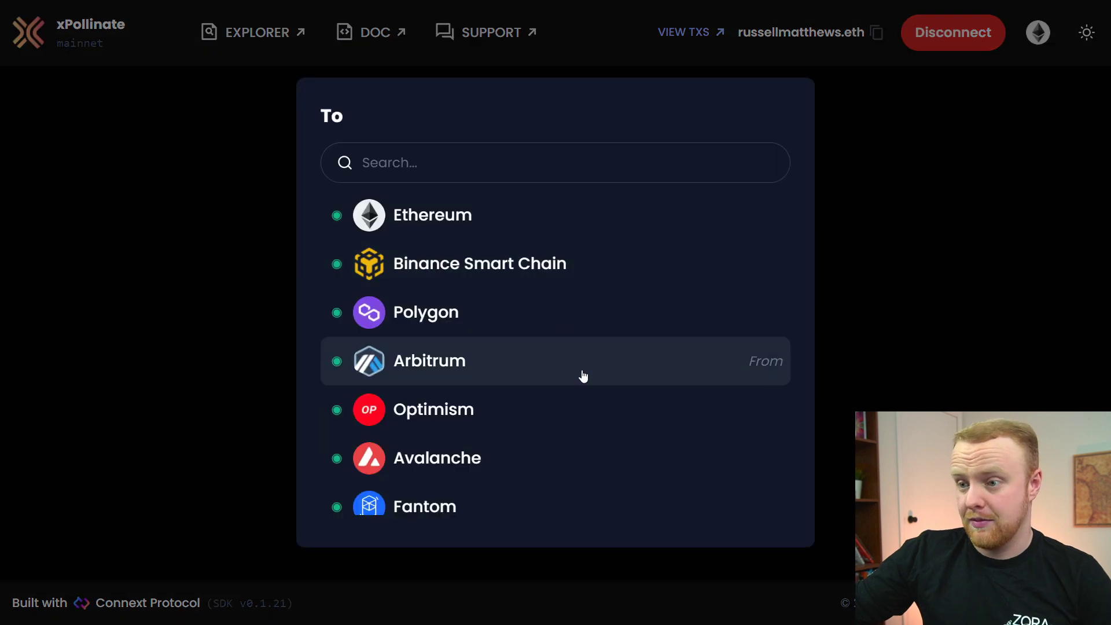
left_click(561, 315)
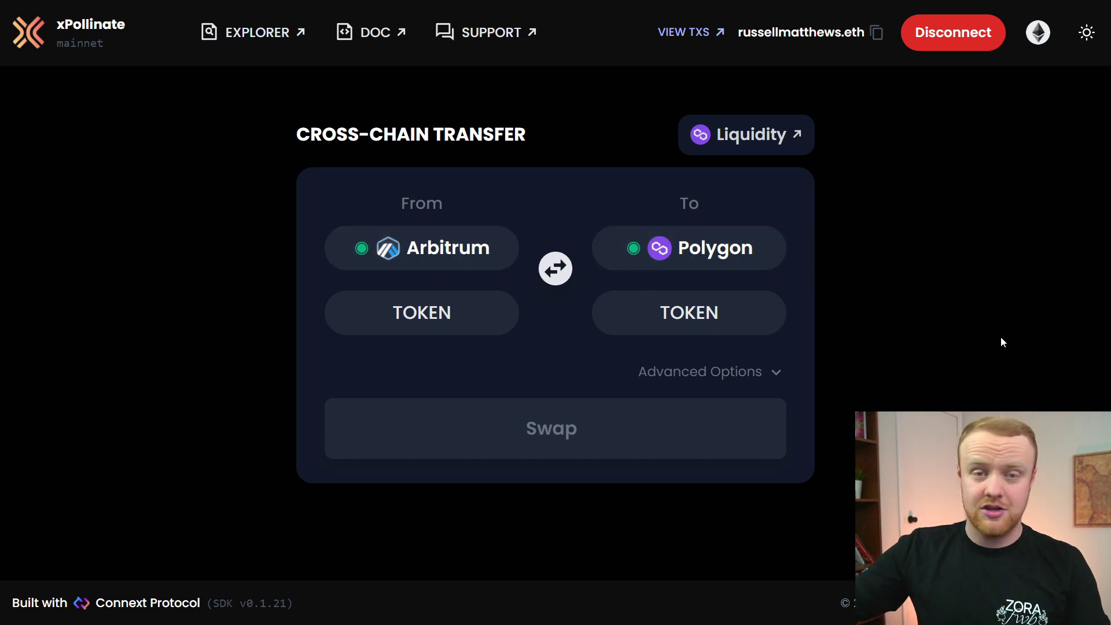
- Send ETH with amount 0.05, quoting a 0.003021 WETH fee and 0.04697904 WETH received
left_click(449, 321)
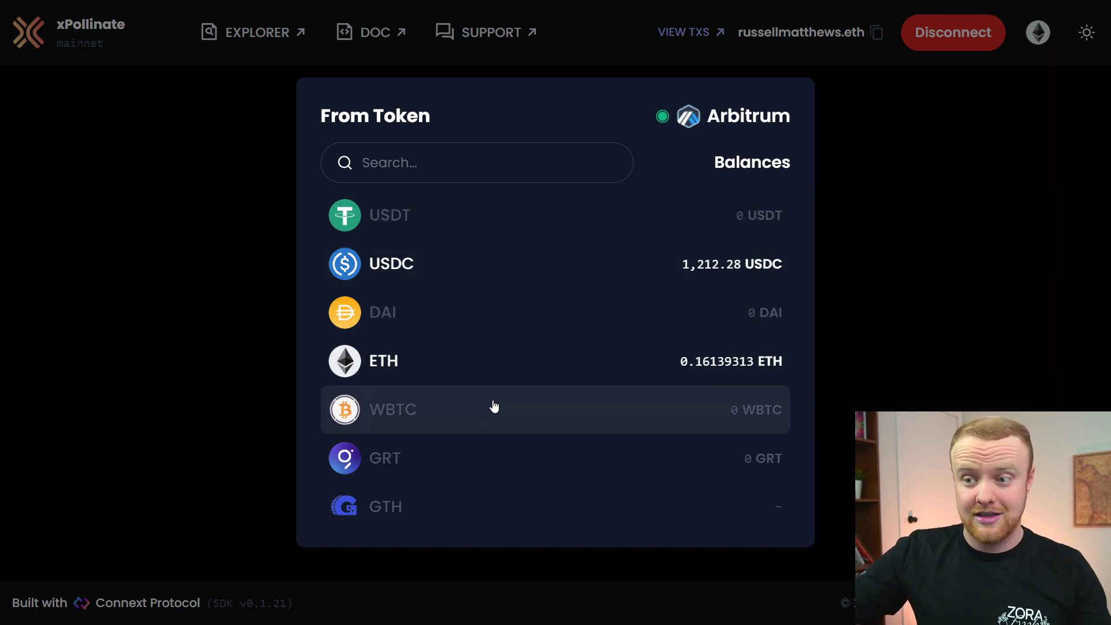
left_click(498, 372)
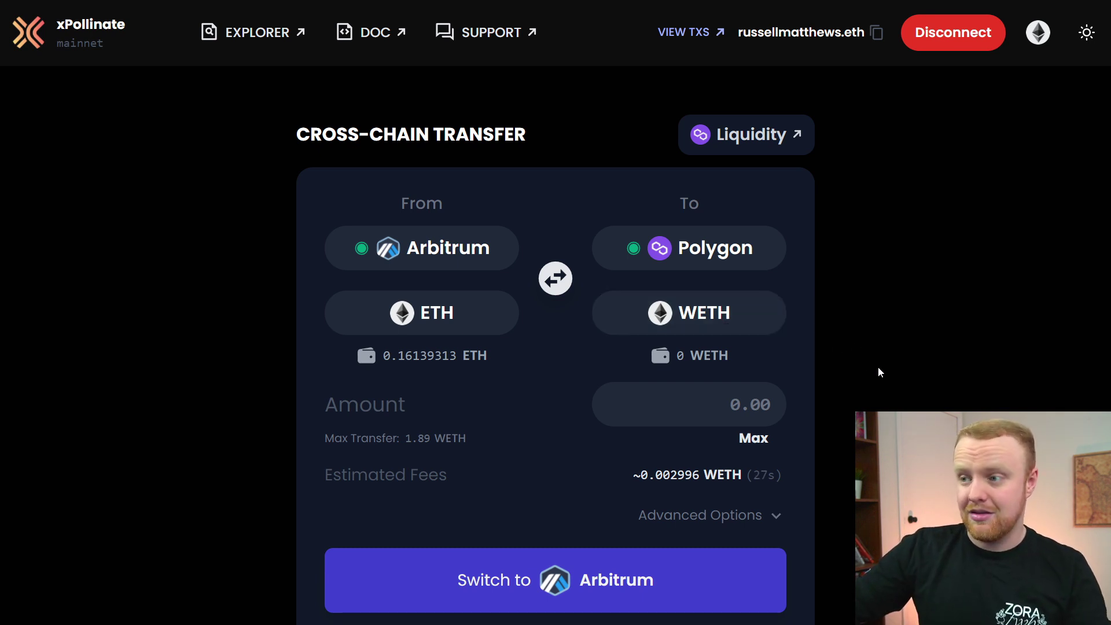
scroll(857, 388, "down", 2)
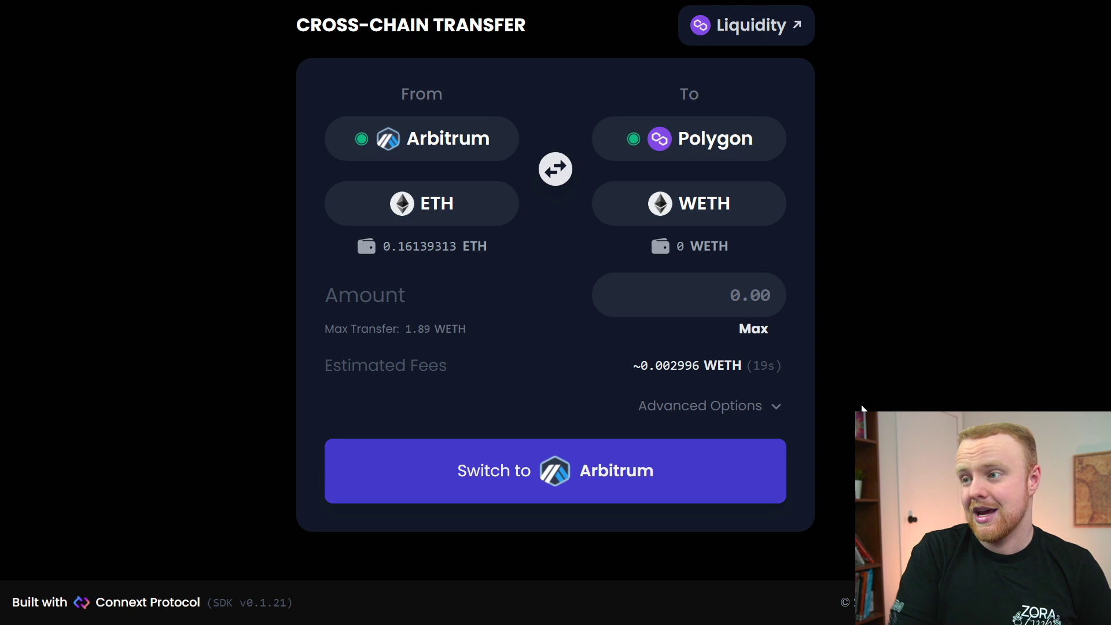
left_click(763, 331)
left_click(763, 330)
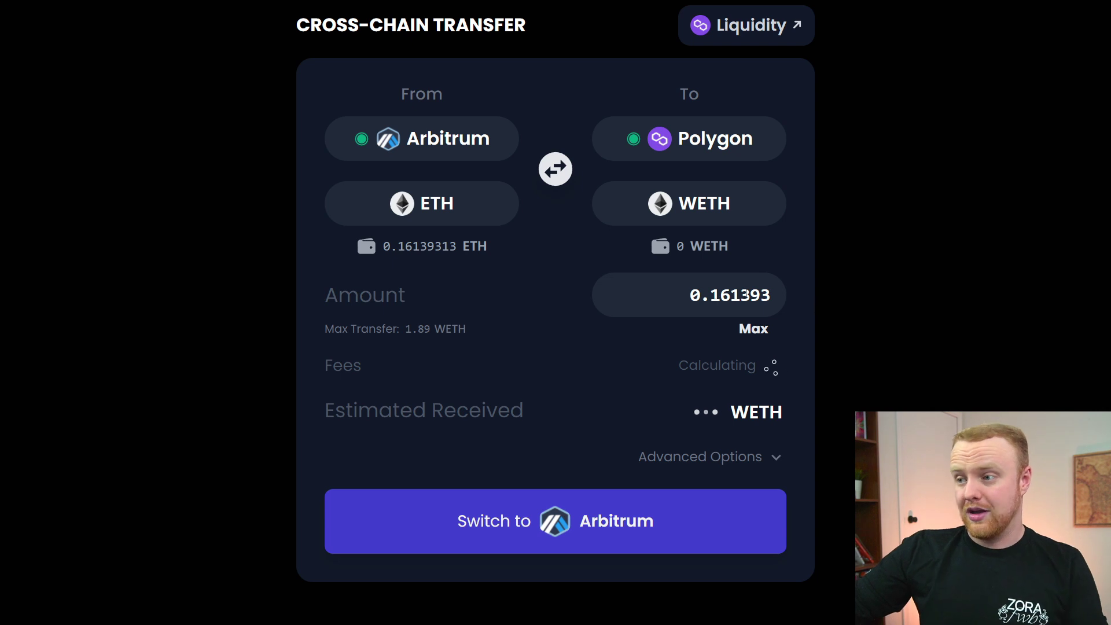
left_click_drag(710, 296, 771, 295)
type("05")
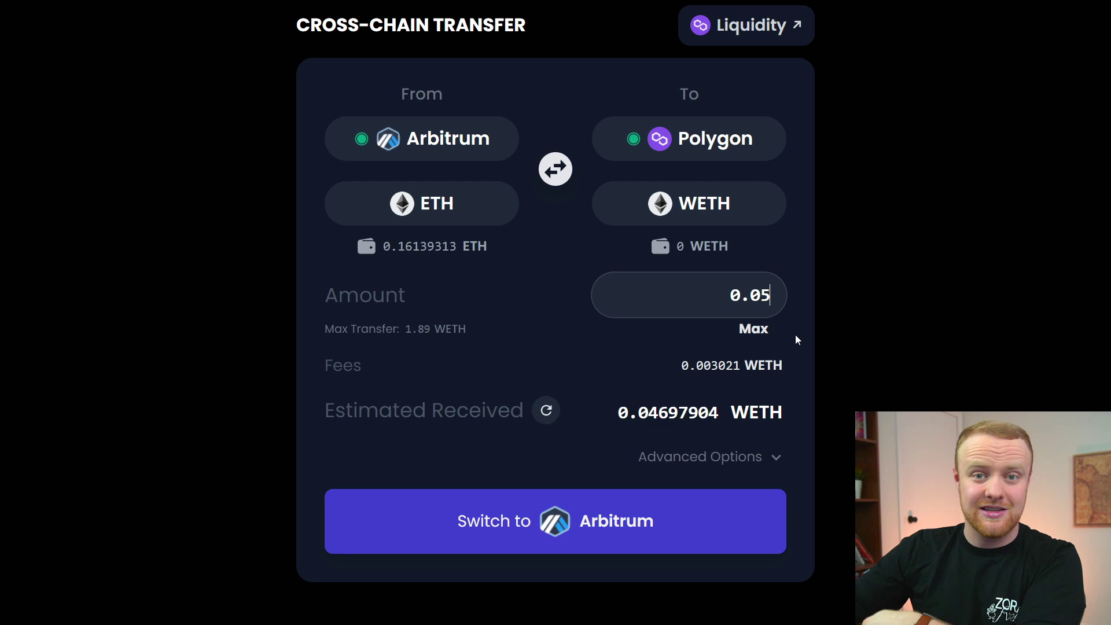
- Switch the source chain to Ethereum and highlight the 0.036992 WETH fee against 0.01300838 WETH received
left_click(831, 405)
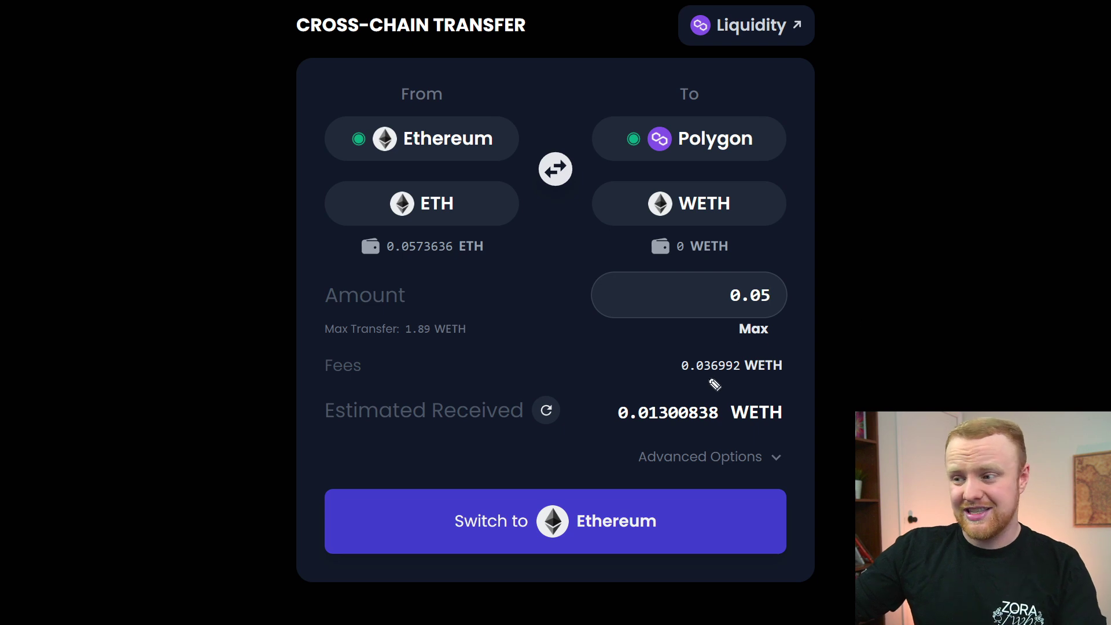
mouse_move(431, 58)
left_mouse_down()
mouse_move(441, 99)
mouse_move(474, 87)
left_mouse_up()
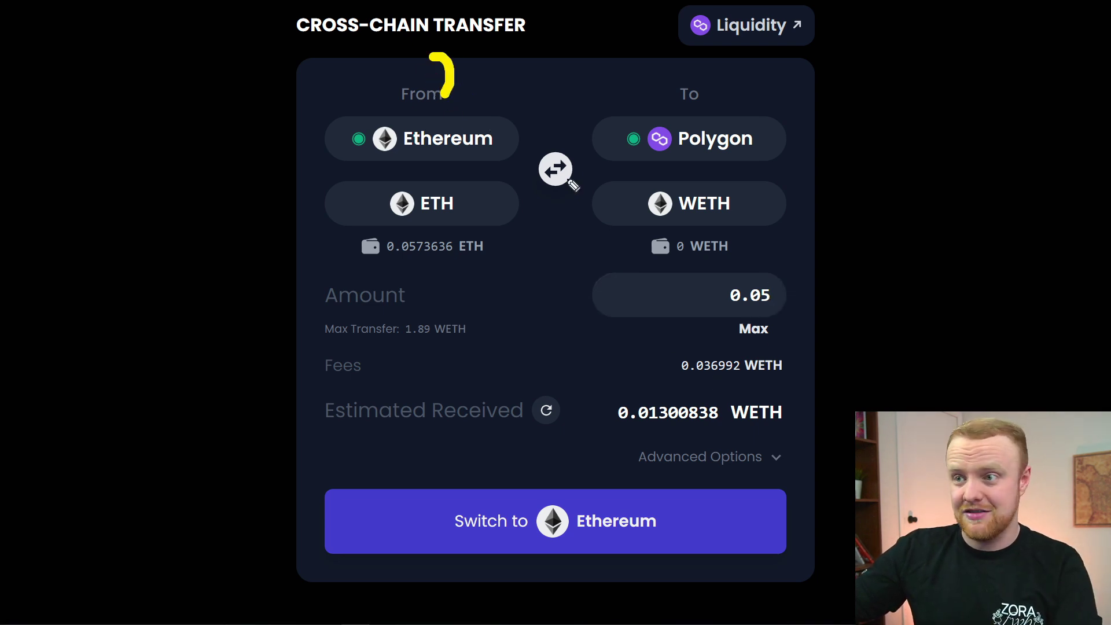
left_click_drag(724, 323, 787, 324)
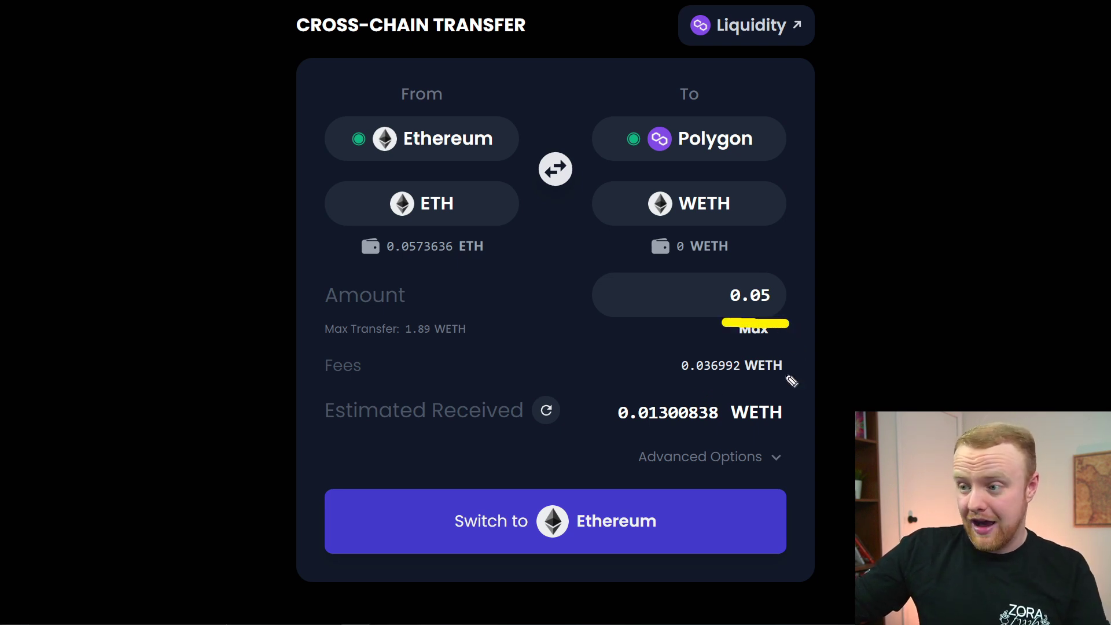
left_click_drag(678, 385, 766, 392)
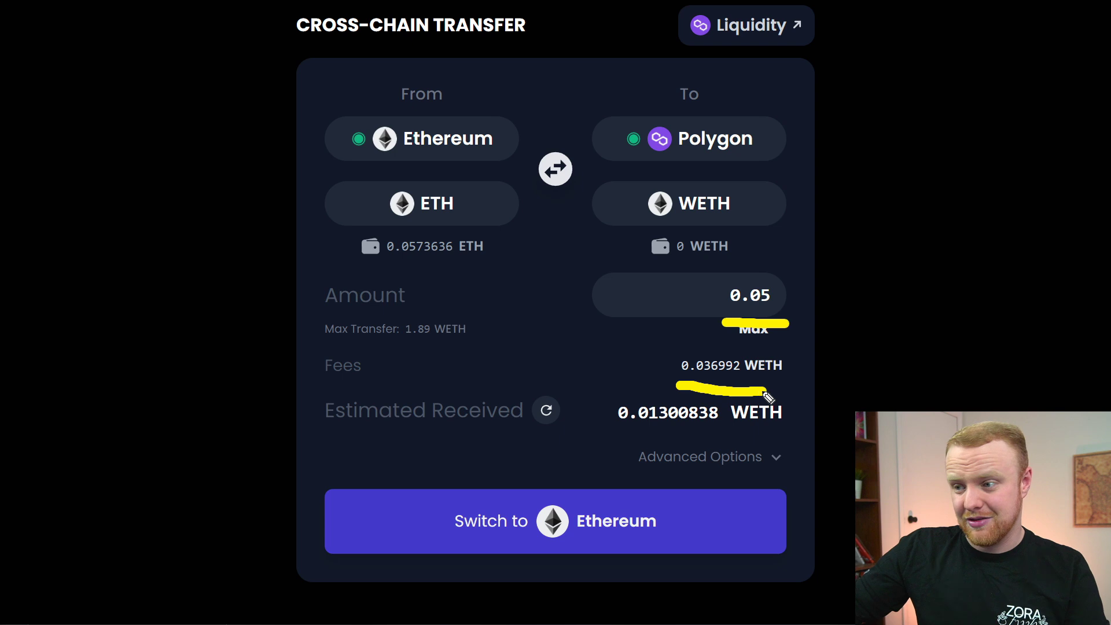
mouse_move(608, 447)
left_mouse_down()
mouse_move(642, 455)
mouse_move(630, 441)
mouse_move(662, 437)
mouse_move(665, 450)
left_mouse_up()
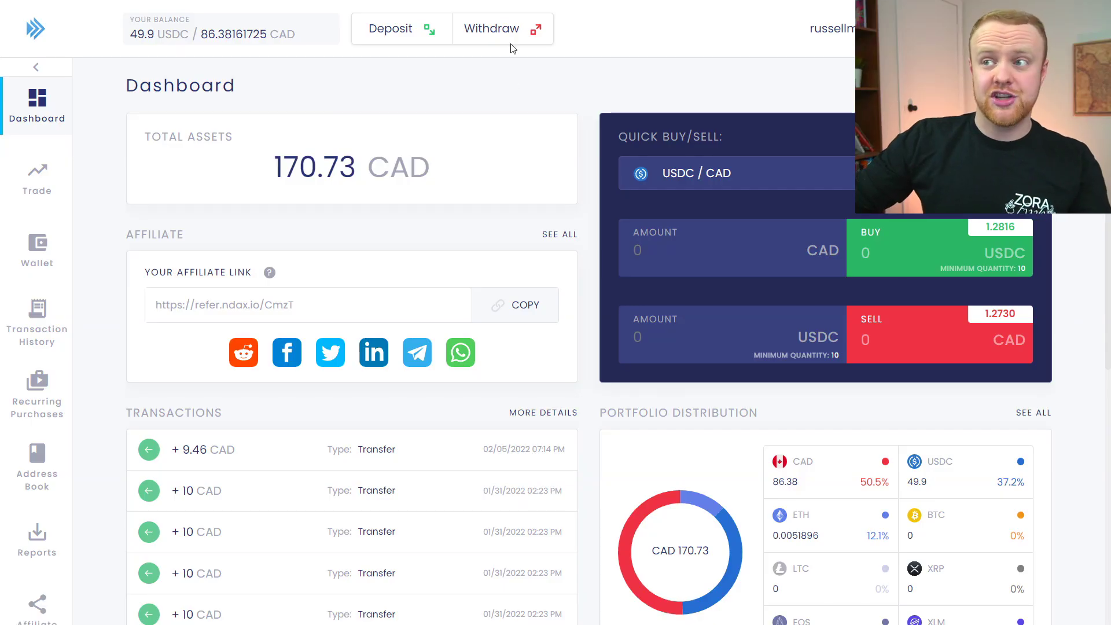
- Start a USDC withdrawal in NDAX to see Ethereum (ERC20) offered, Binance Smart Chain and Polygon suspended
left_click(501, 36)
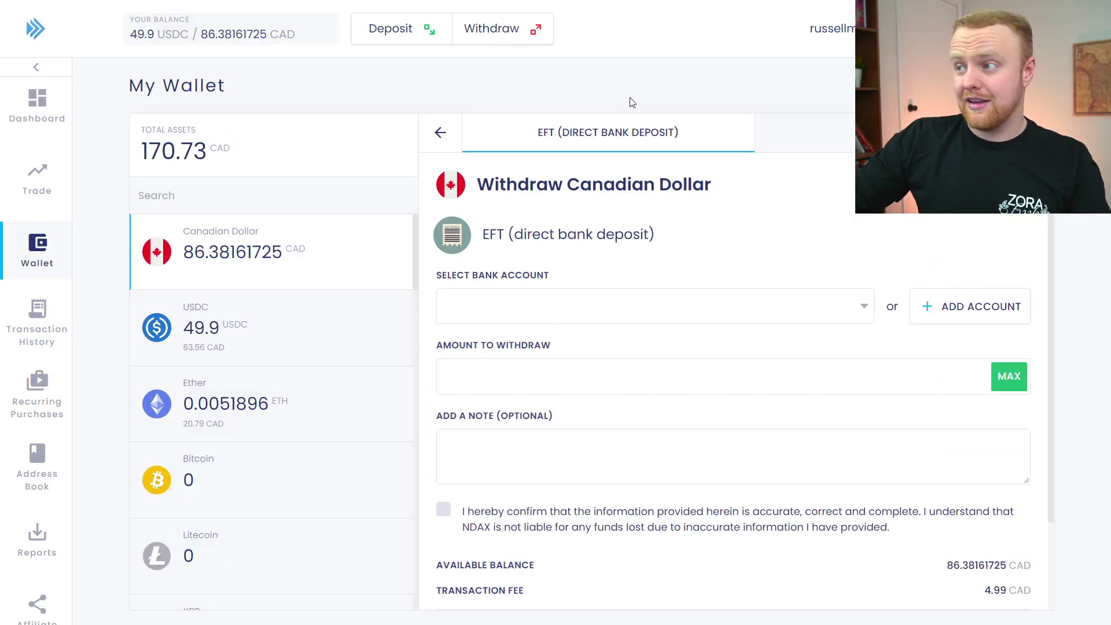
left_click(273, 347)
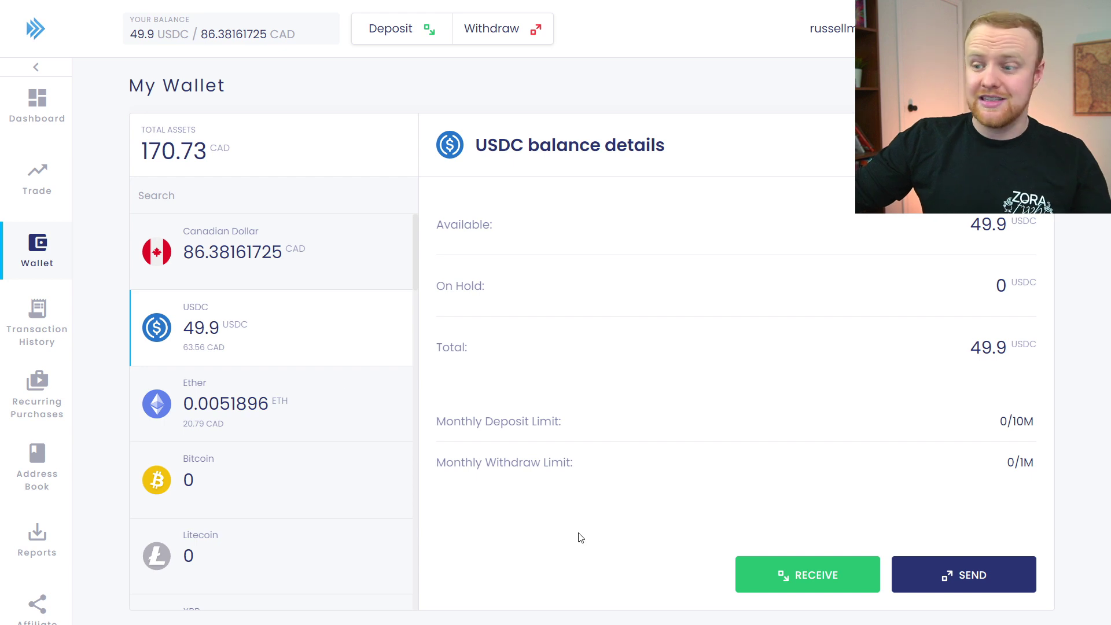
left_click(957, 576)
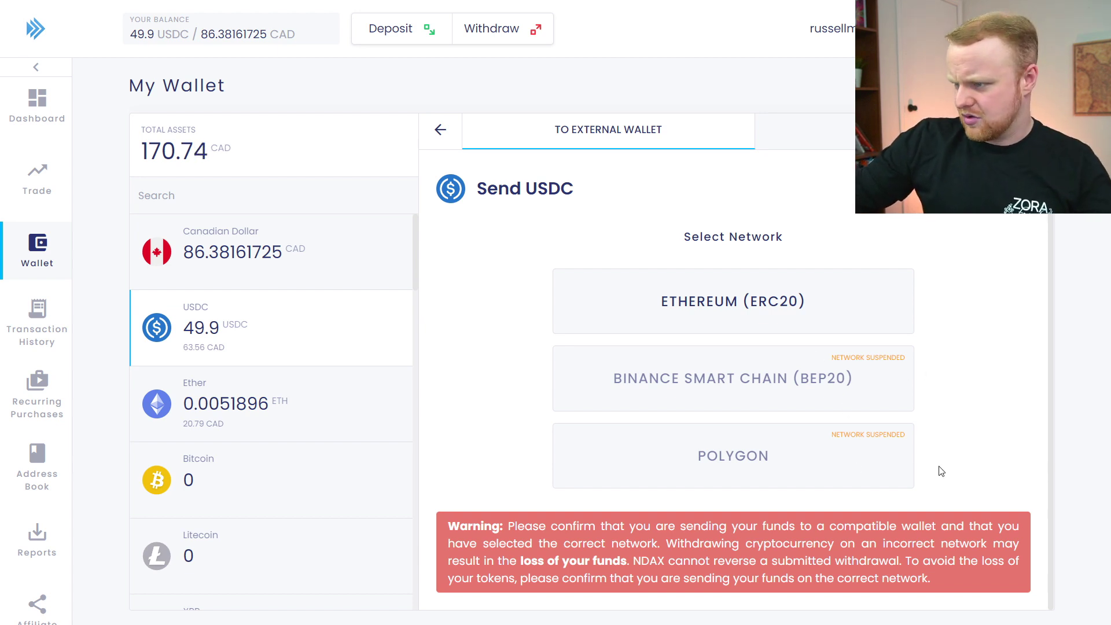
- Select Ether in NDAX and view the networks available for sending ETH
left_click(305, 423)
left_click(990, 581)
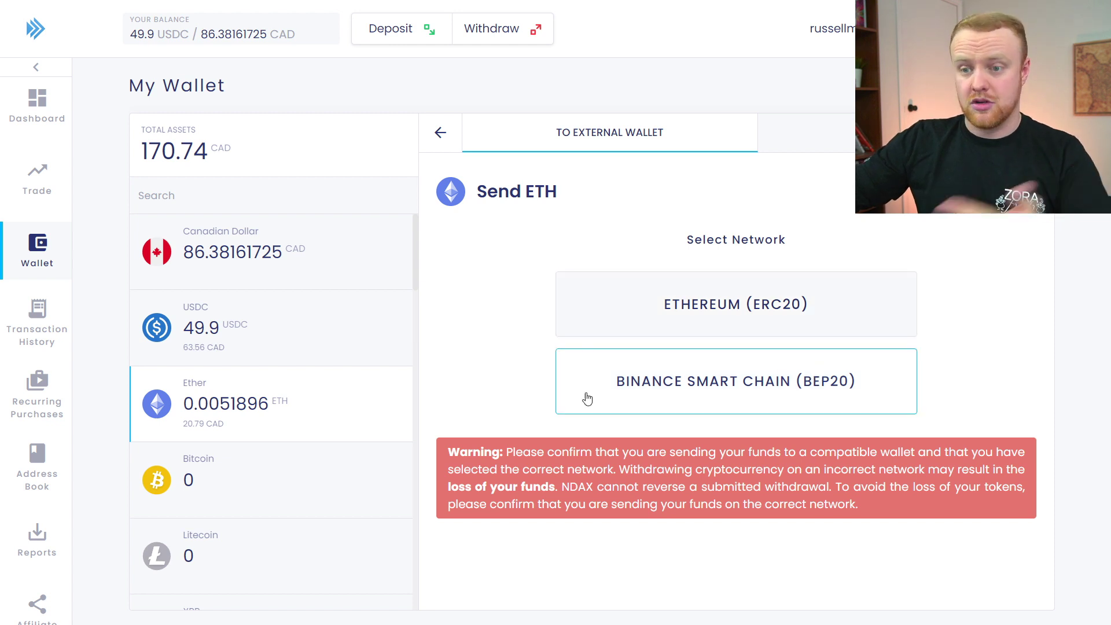
scroll(257, 502, "down", 1)
scroll(256, 501, "down", 15)
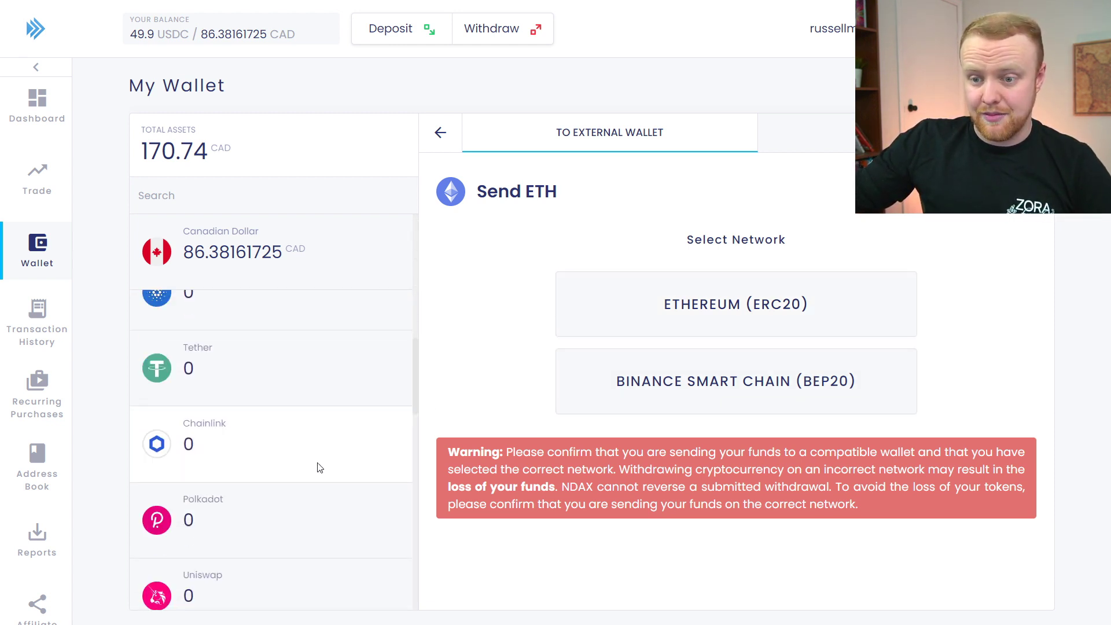
scroll(322, 459, "down", 5)
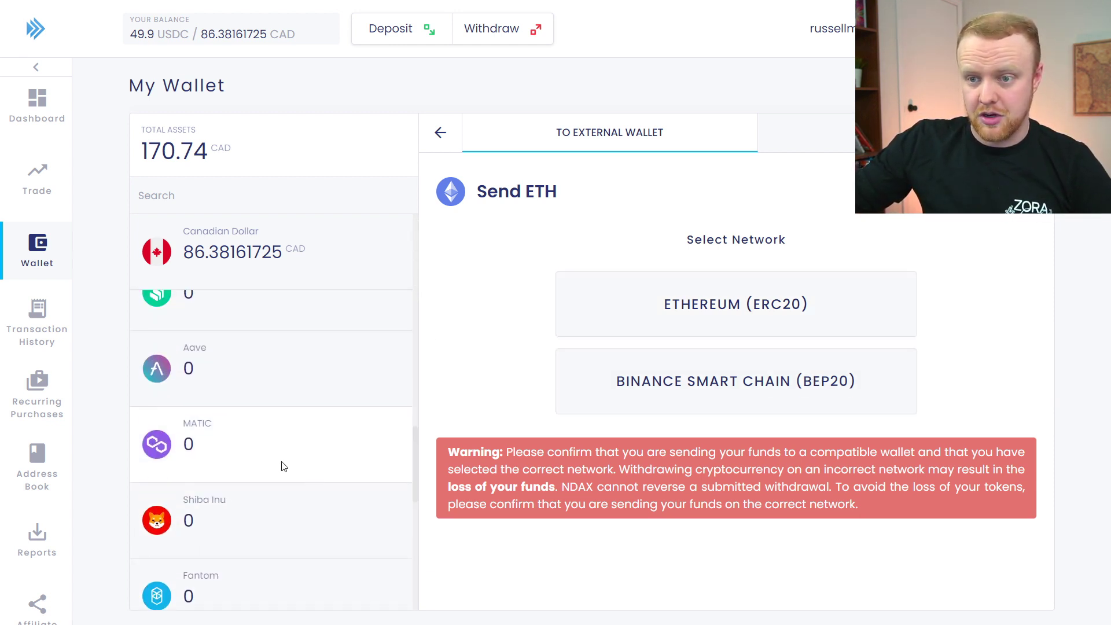
- Select MATIC and open its Send form on the Polygon network, leaving the address empty
left_click(304, 474)
left_click(948, 576)
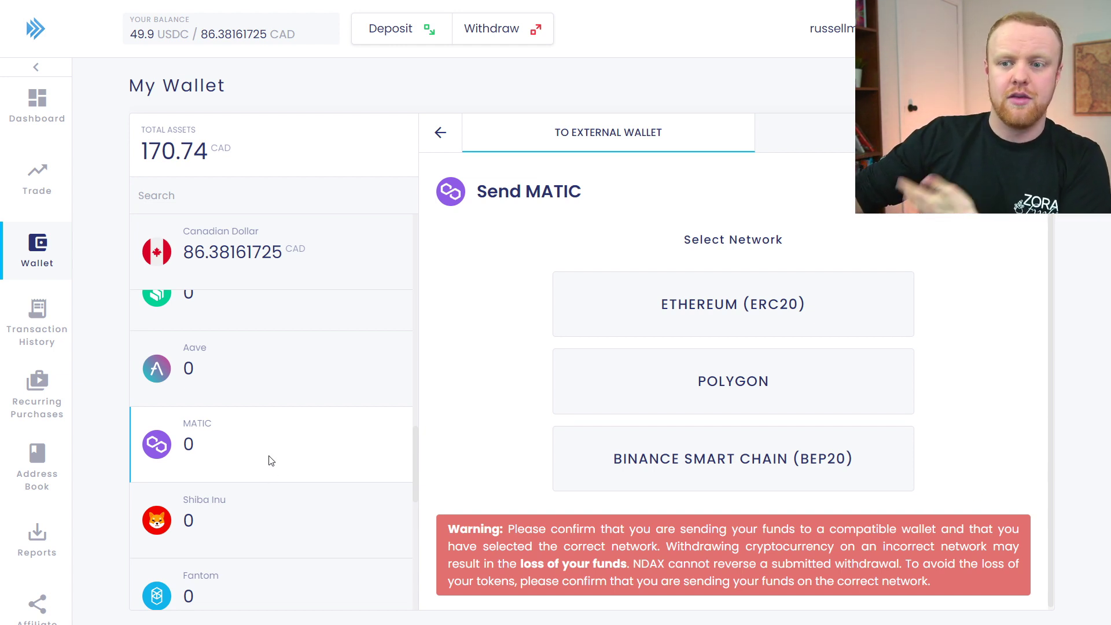
left_click(733, 394)
left_click(589, 276)
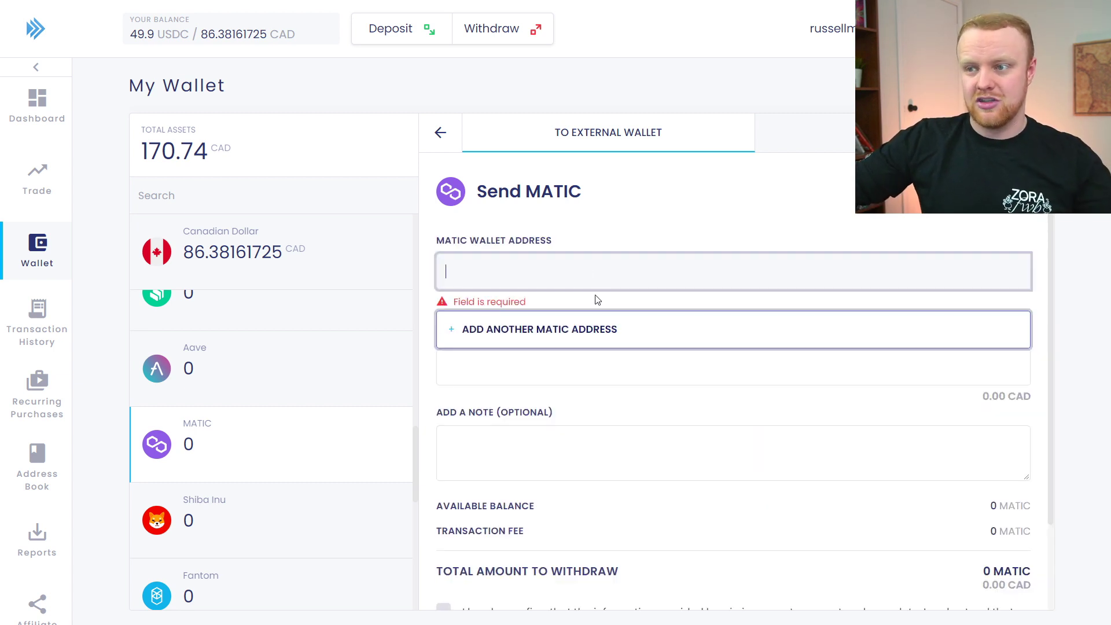
left_click(709, 221)
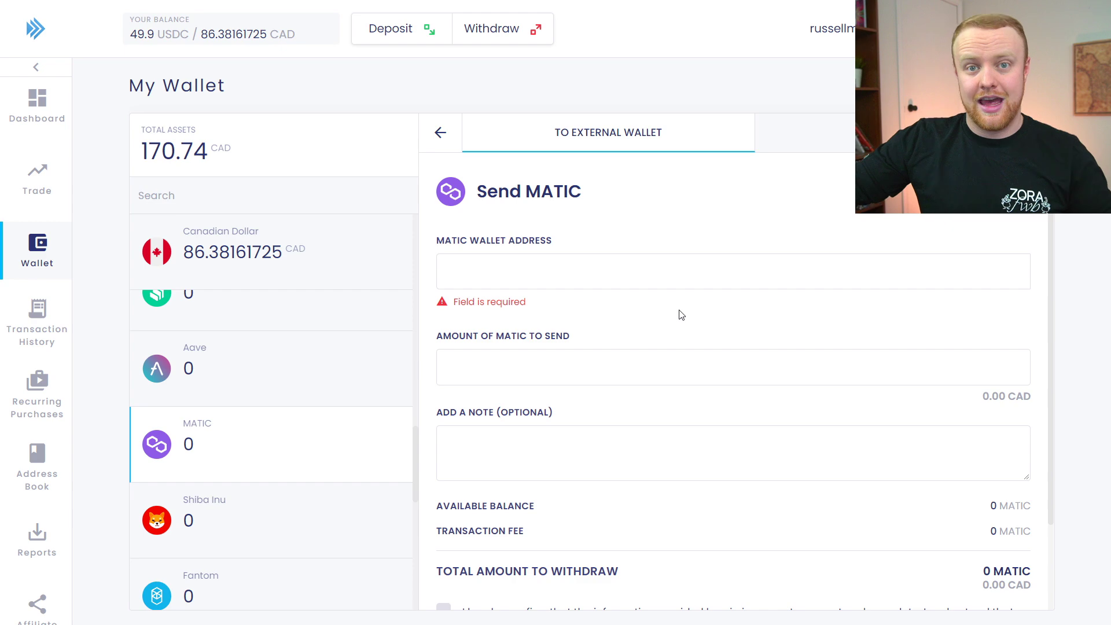